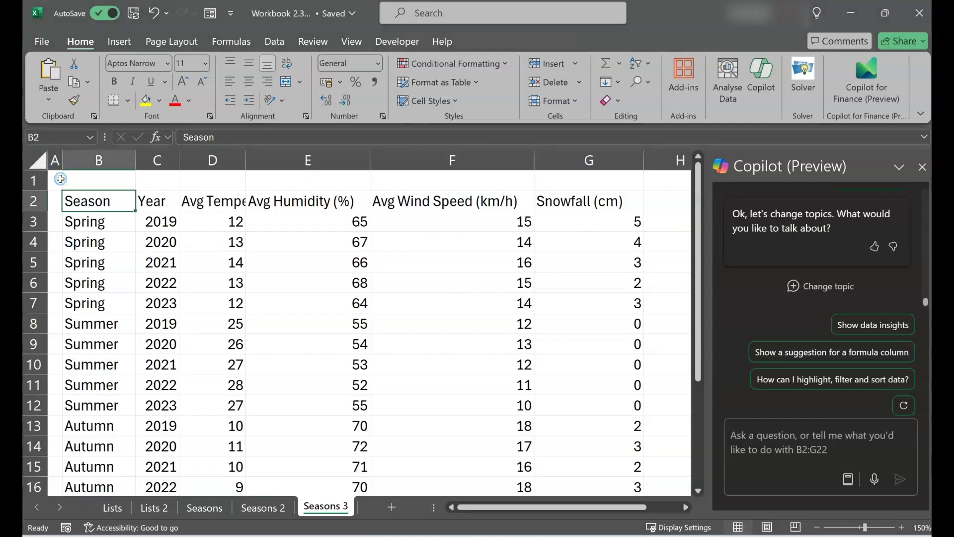
# Step: Examine the Seasons 3 data layout: its rows, columns B to G, header row 2 and the Spring entries
pyautogui.press('F2')
pyautogui.click(58, 179)
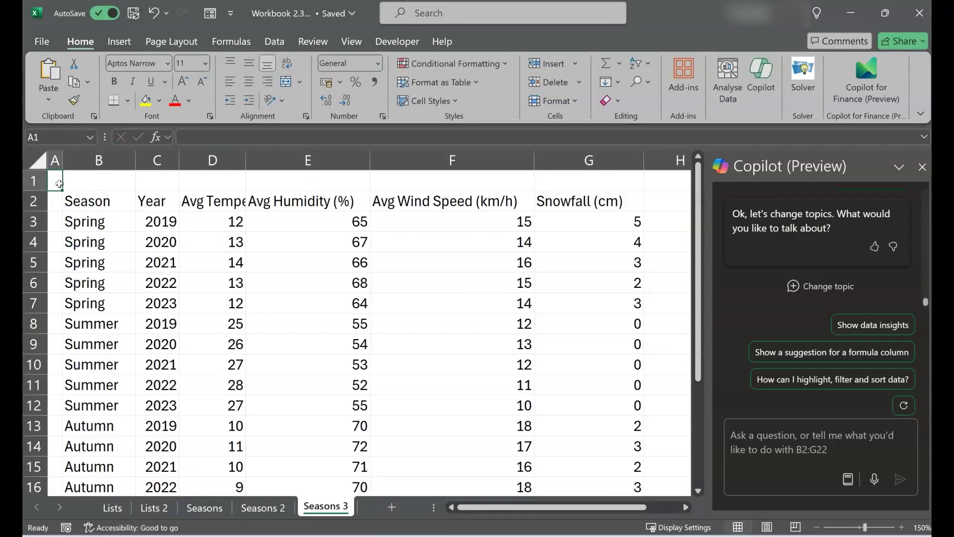
pyautogui.click(61, 190)
pyautogui.click(60, 192)
pyautogui.click(45, 202)
pyautogui.moveTo(34, 221); pyautogui.dragTo(55, 345)
pyautogui.moveTo(89, 160); pyautogui.dragTo(633, 160)
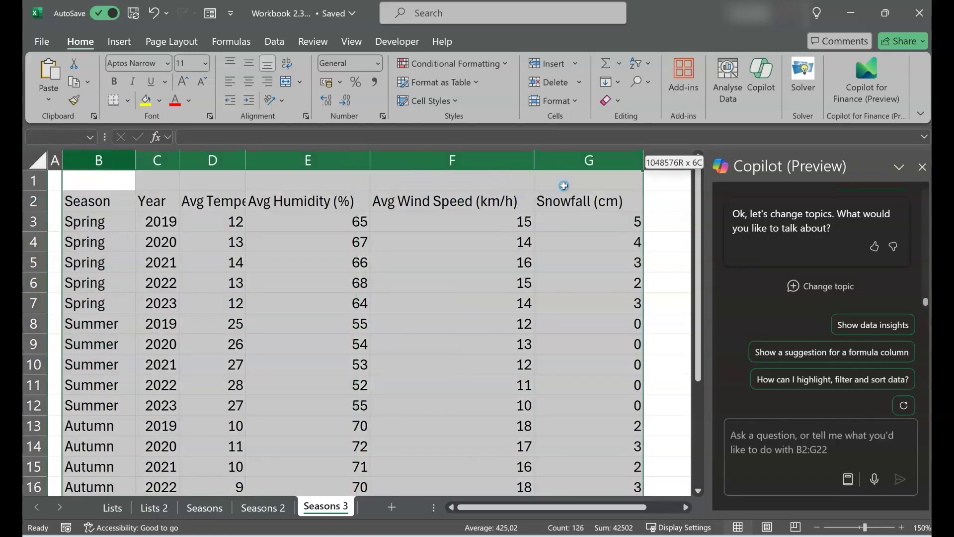
pyautogui.moveTo(132, 198); pyautogui.dragTo(576, 203)
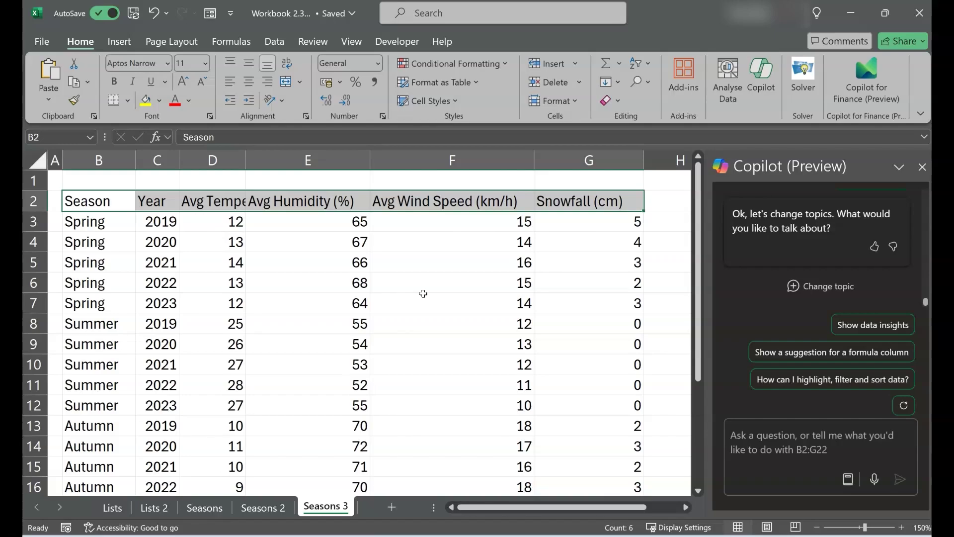
pyautogui.click(77, 201)
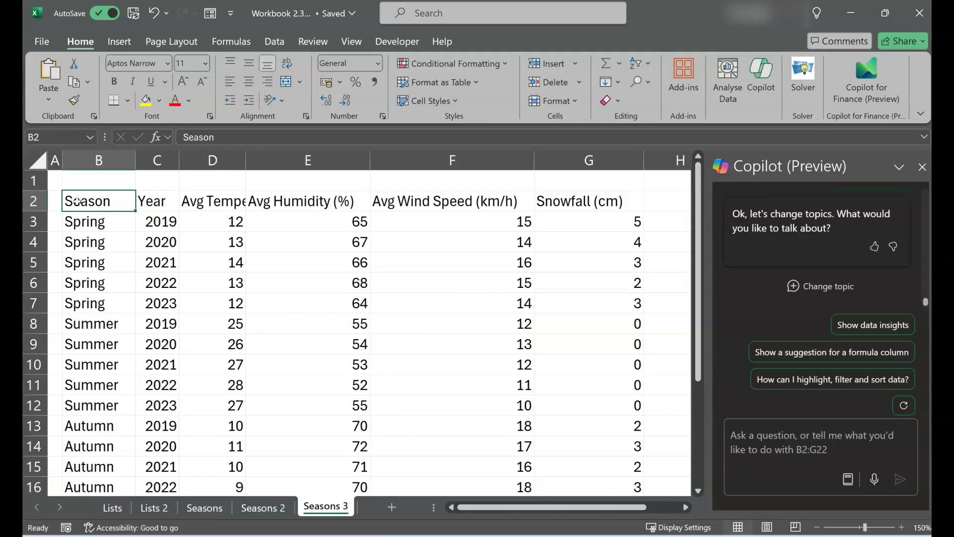
pyautogui.moveTo(84, 221); pyautogui.dragTo(100, 304)
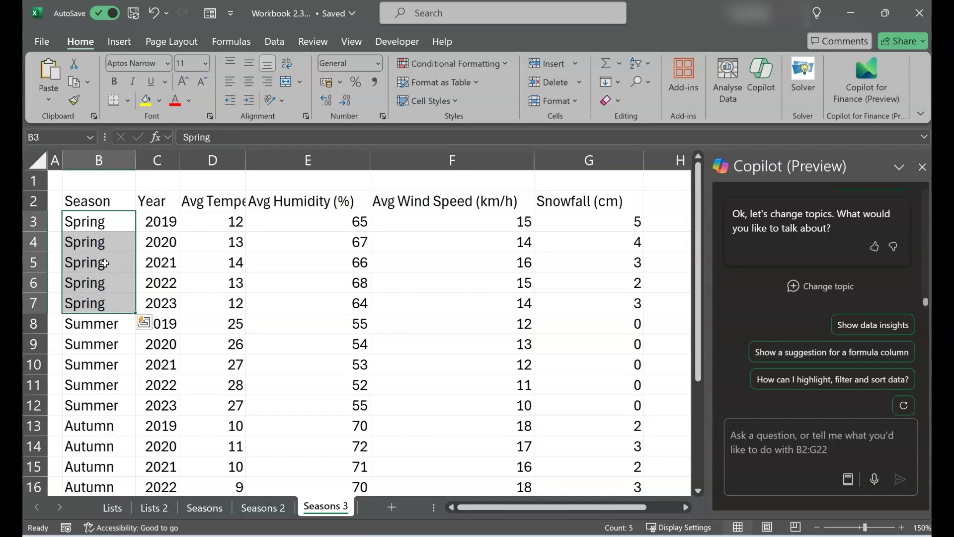
pyautogui.click(96, 203)
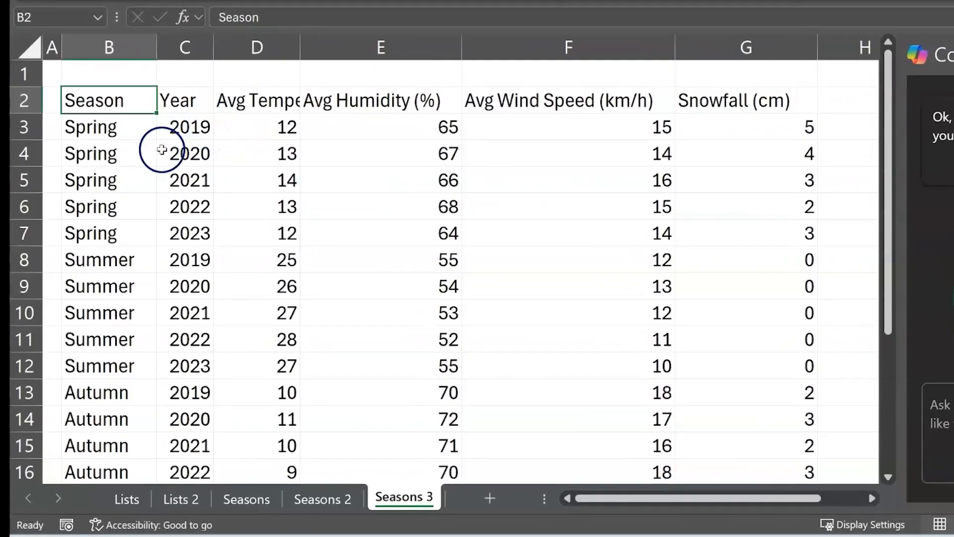
# Step: Review the season and year records down to row 22 and the temperature, humidity, wind speed and snowfall headers
pyautogui.scroll(-1, 143, 241)
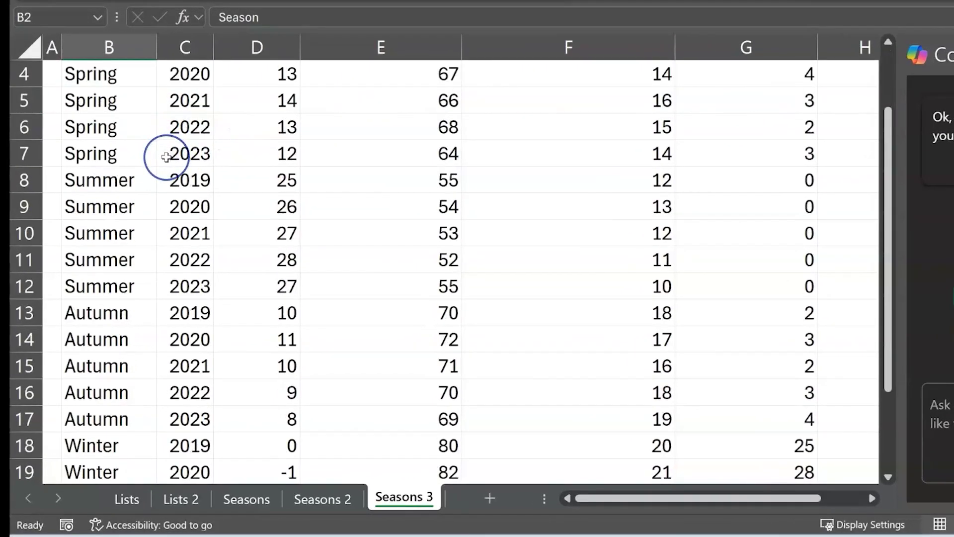
pyautogui.scroll(-2, 164, 155)
pyautogui.scroll(-1, 166, 156)
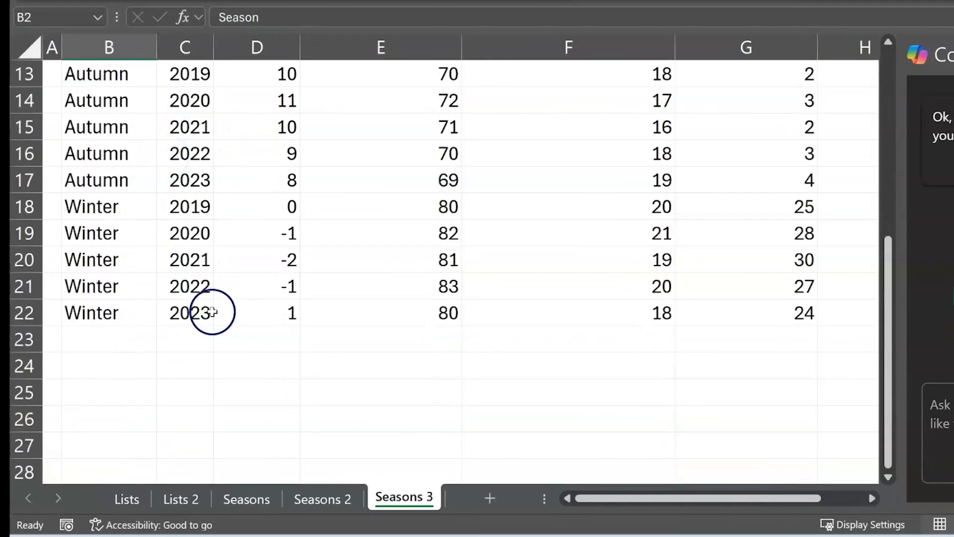
pyautogui.scroll(2, 221, 340)
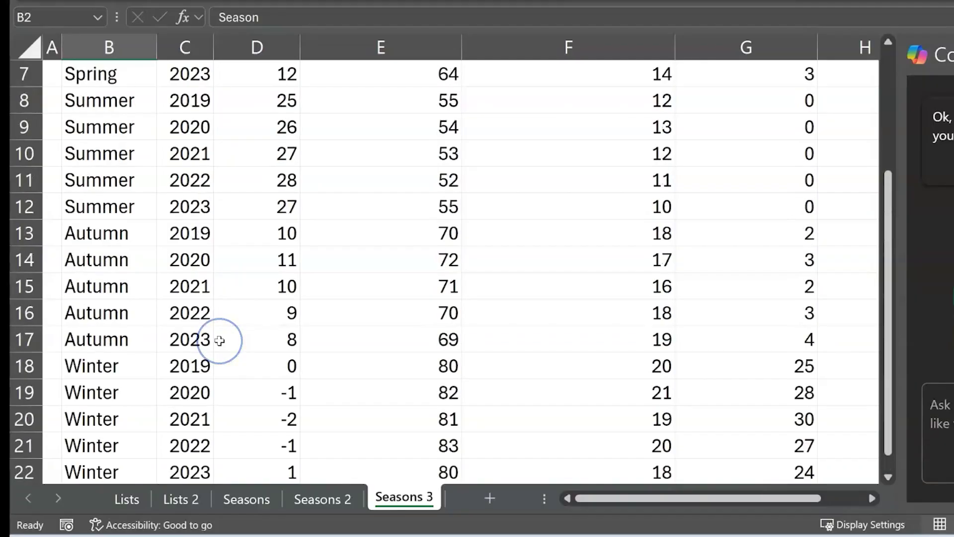
pyautogui.scroll(2, 219, 340)
pyautogui.click(244, 106)
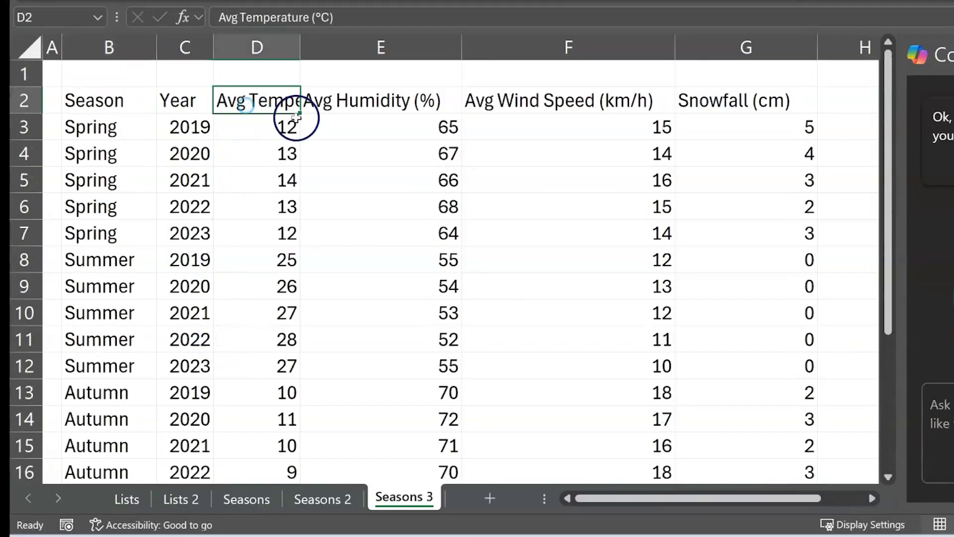
pyautogui.click(351, 93)
pyautogui.click(492, 96)
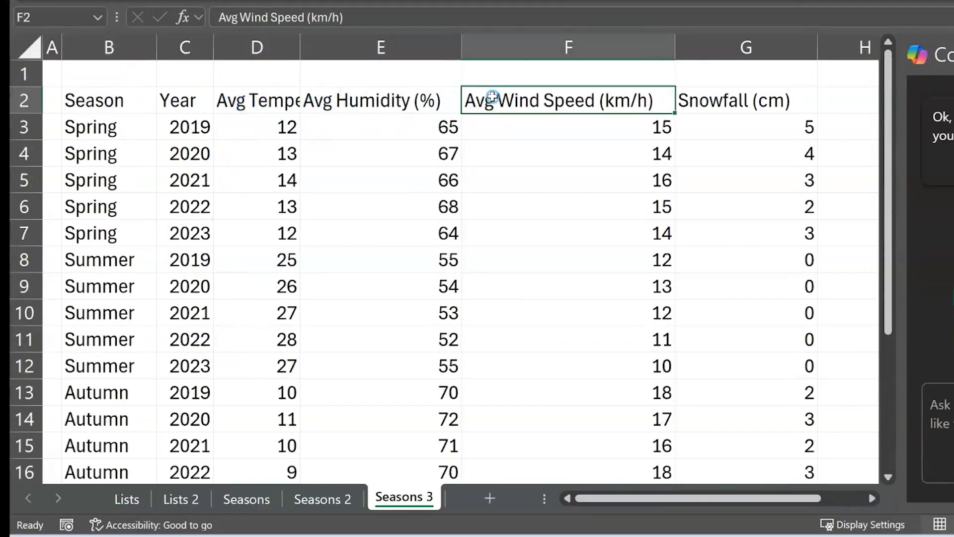
pyautogui.click(725, 102)
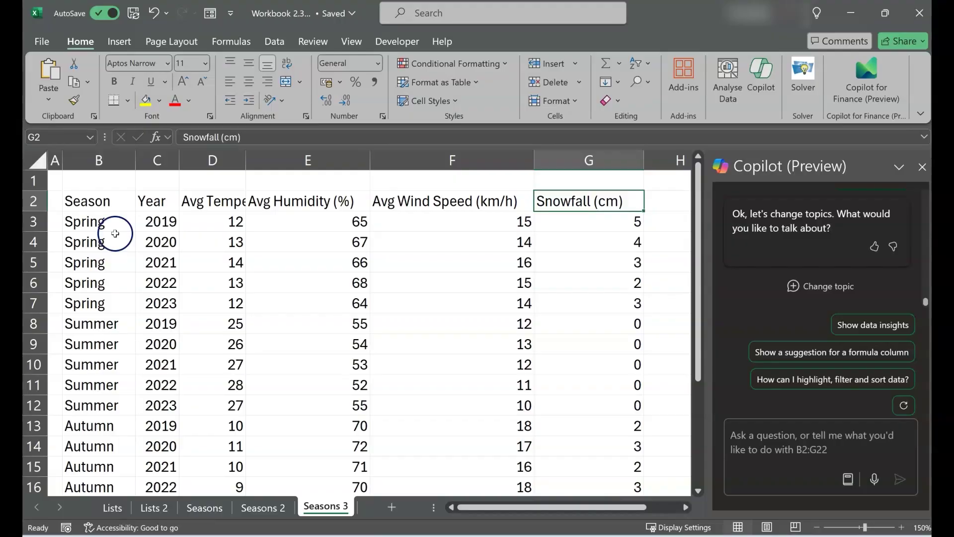
# Step: Convert the range B2:G22 into a table with headers and narrow the Avg Temperature column
pyautogui.moveTo(89, 198); pyautogui.dragTo(595, 441)
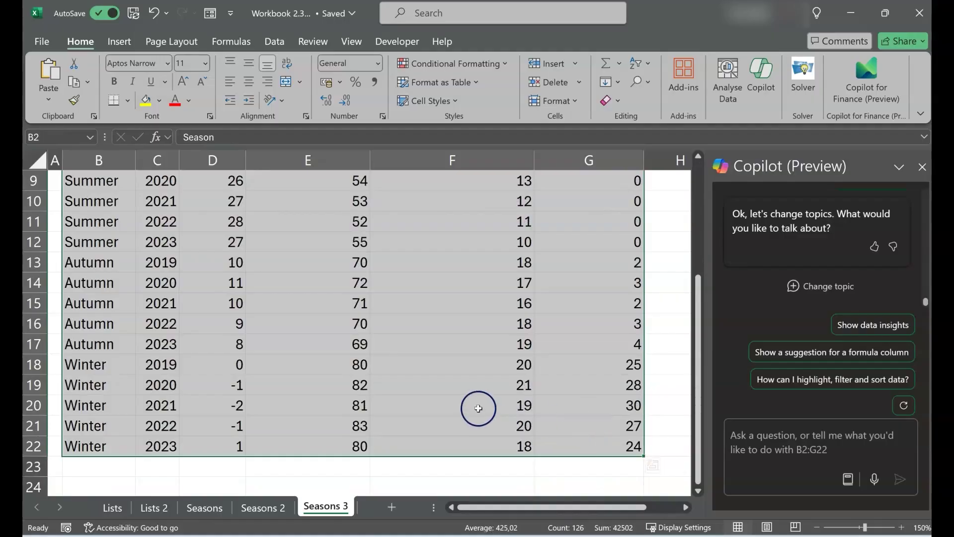
pyautogui.scroll(3, 477, 407)
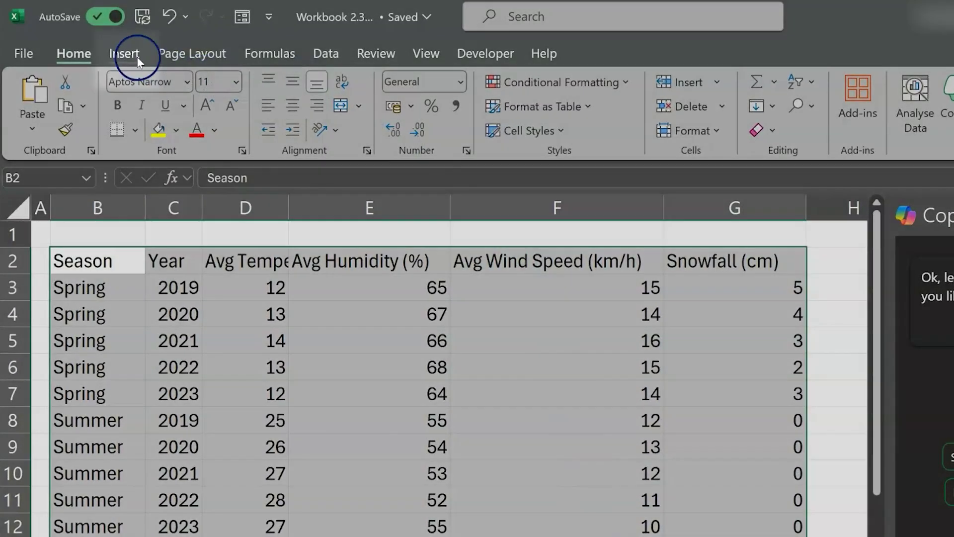
pyautogui.click(127, 54)
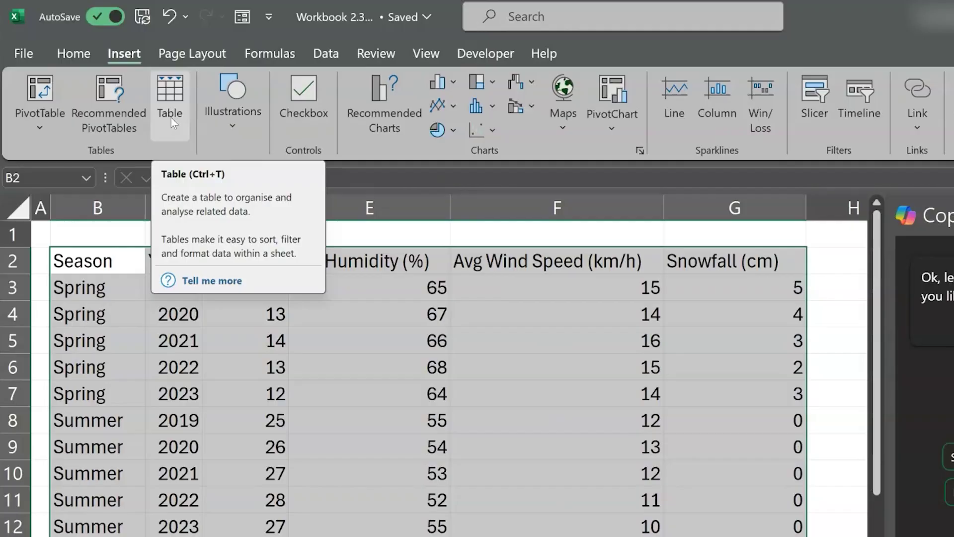
pyautogui.click(171, 117)
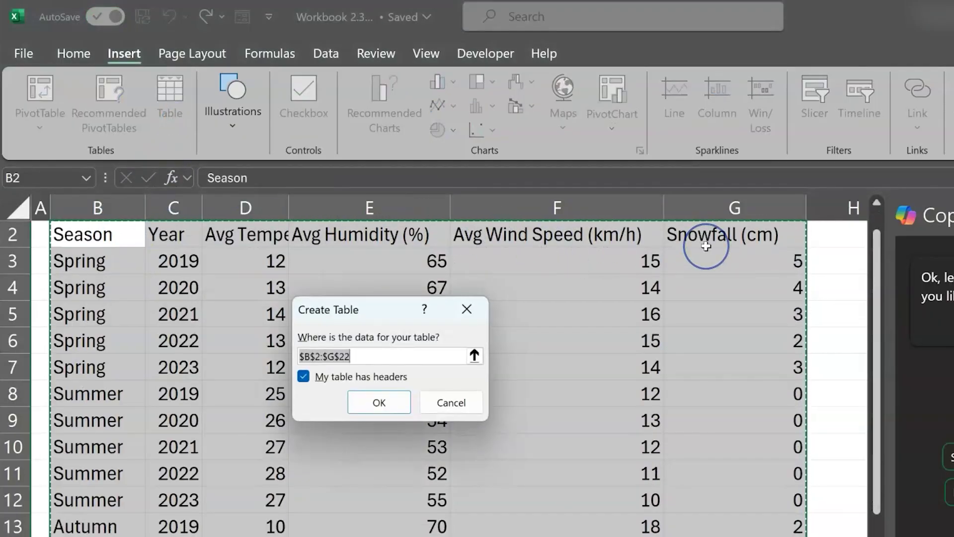
pyautogui.click(379, 403)
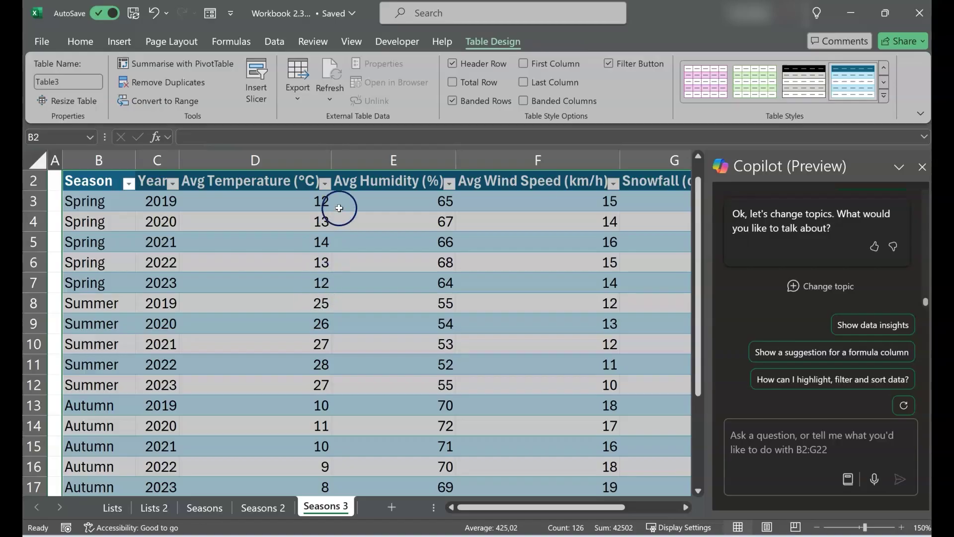
pyautogui.click(314, 184)
pyautogui.moveTo(332, 160); pyautogui.dragTo(247, 151)
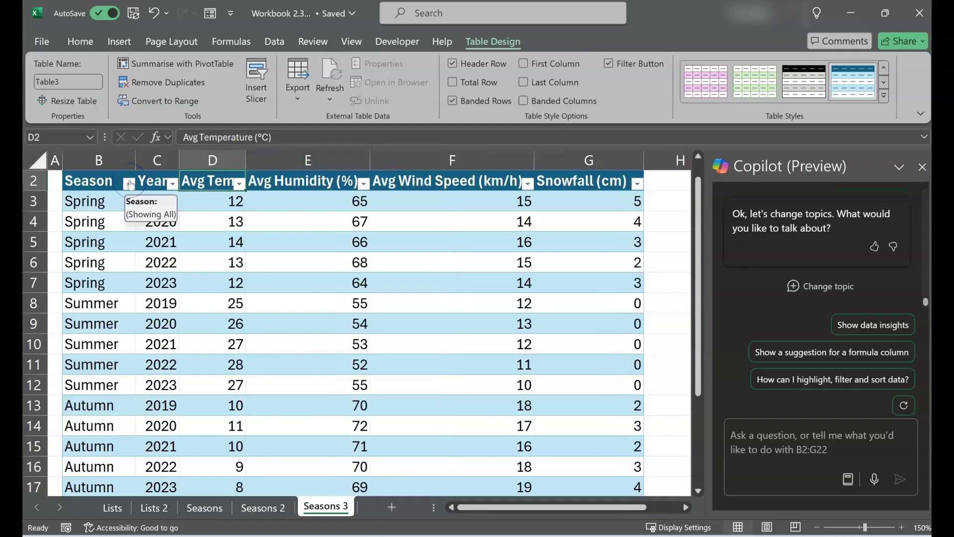
# Step: Undo the column narrowing and the table creation
pyautogui.hotkey('ctrl', 'z')
pyautogui.hotkey('ctrl', 'z')
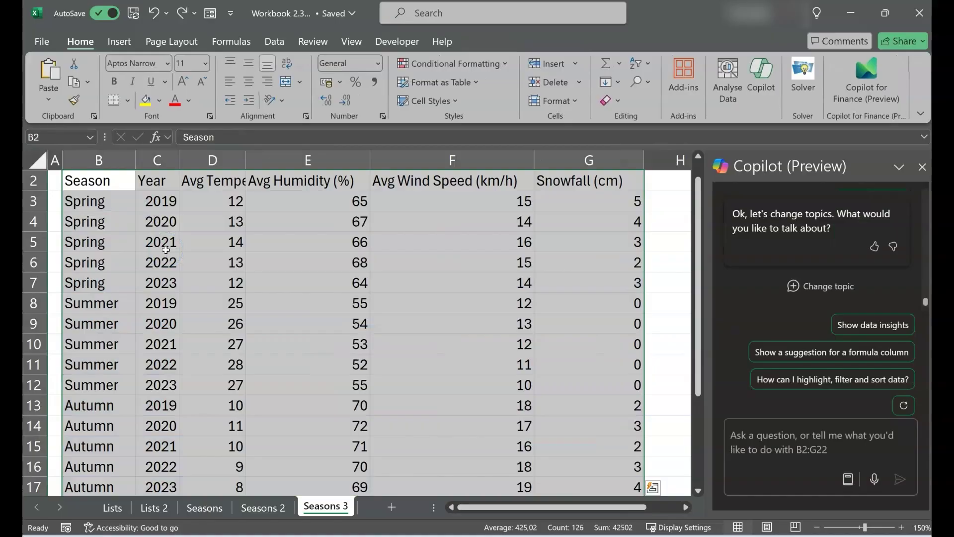
# Step: Create a table with headers from the selected range B2:G22 and shrink column D so more columns fit
pyautogui.hotkey('ctrl', 't')
pyautogui.click(307, 309)
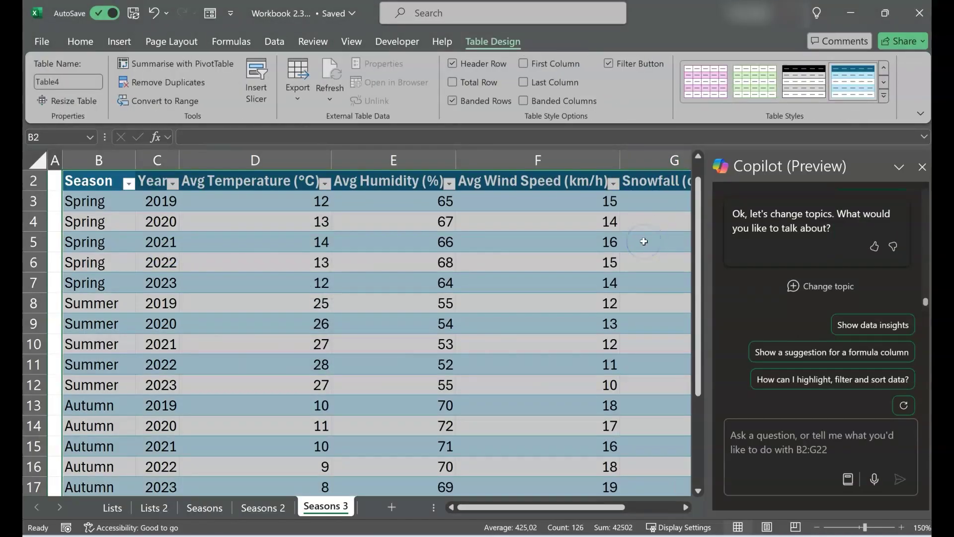
pyautogui.click(309, 184)
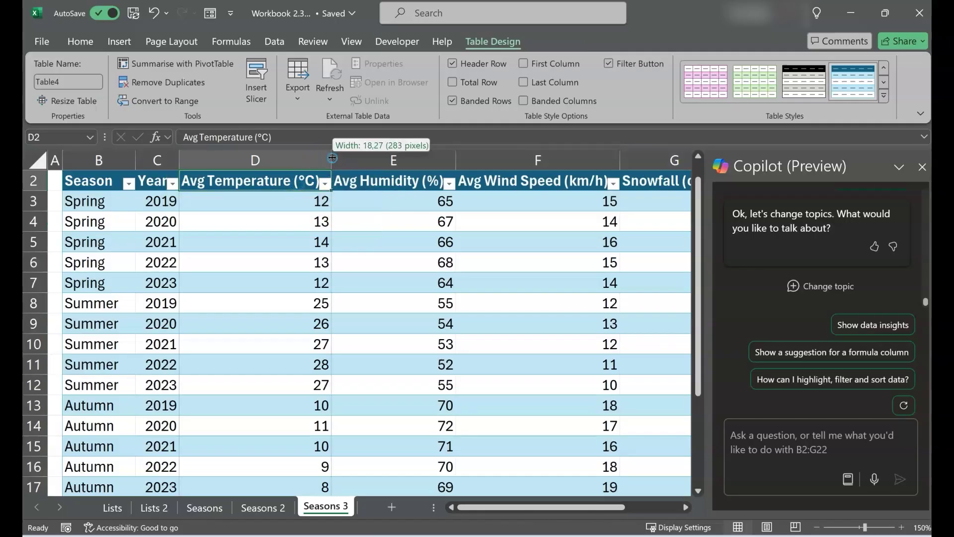
pyautogui.moveTo(332, 158); pyautogui.dragTo(247, 161)
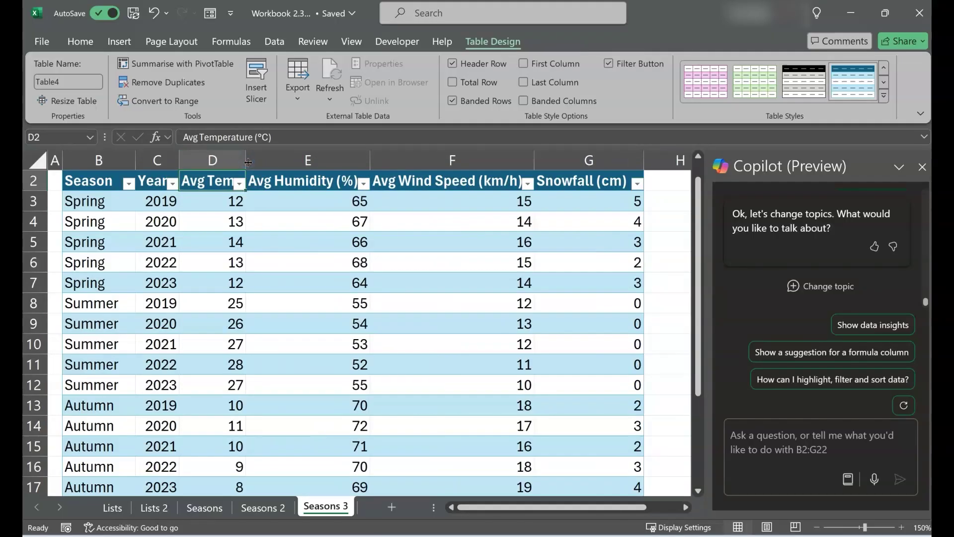
pyautogui.click(98, 207)
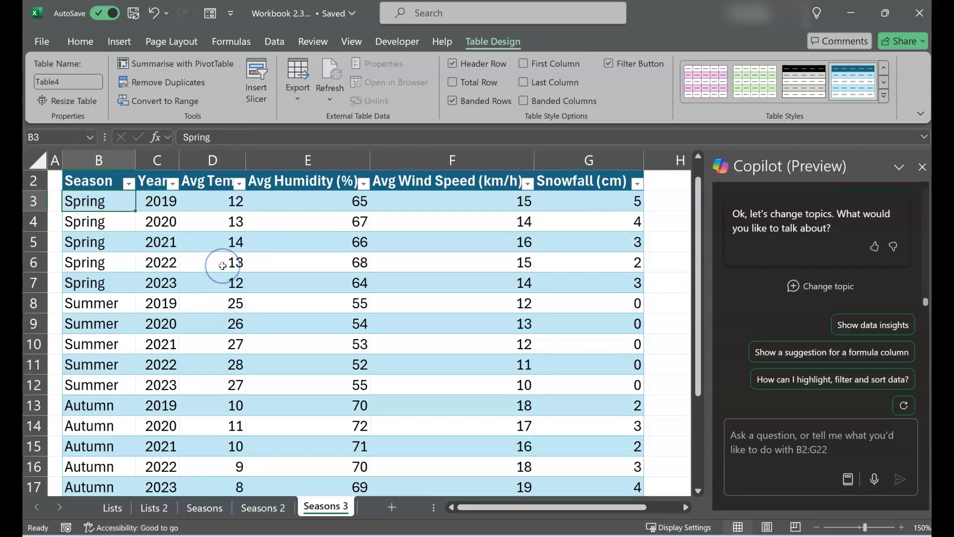
pyautogui.click(269, 181)
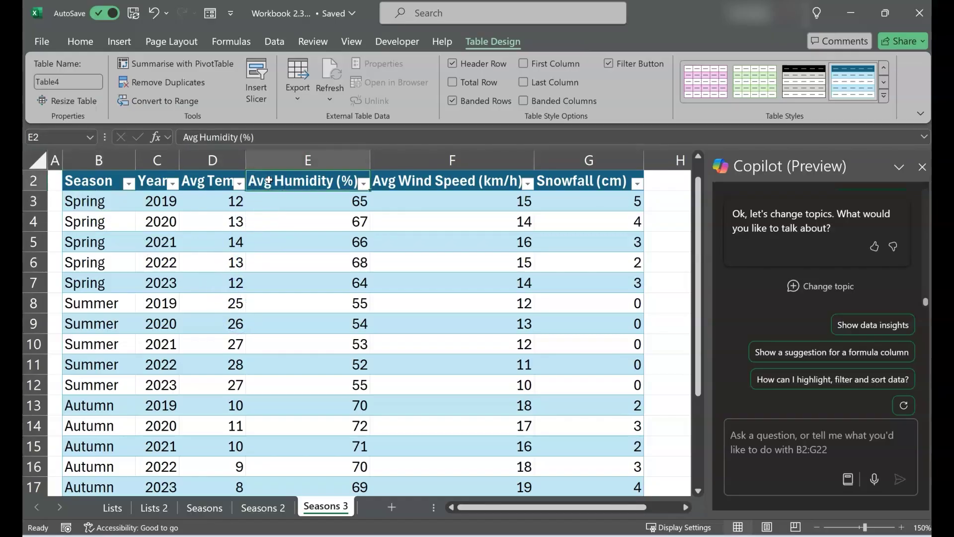
pyautogui.click(101, 331)
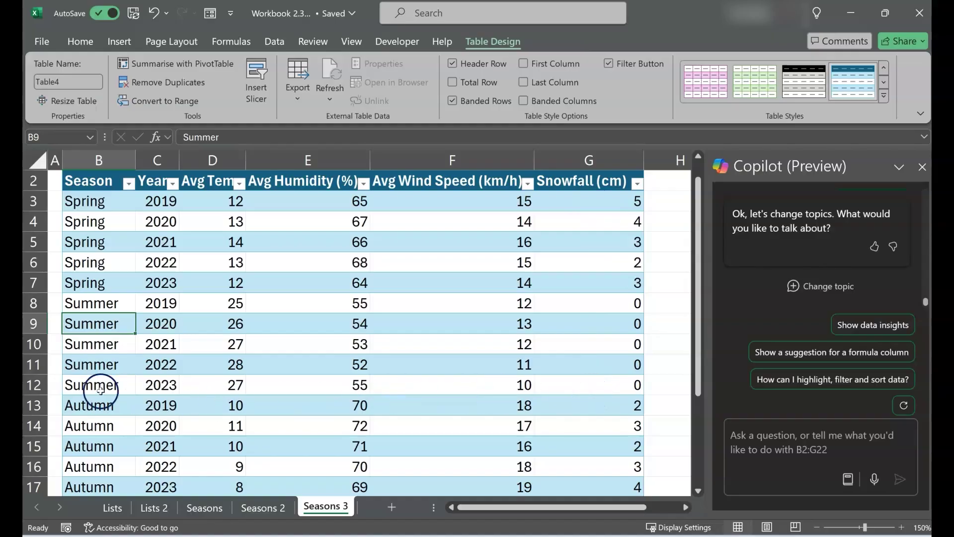
# Step: Insert a blank row at row 18, above the Winter 2019 record
pyautogui.scroll(-3, 59, 394)
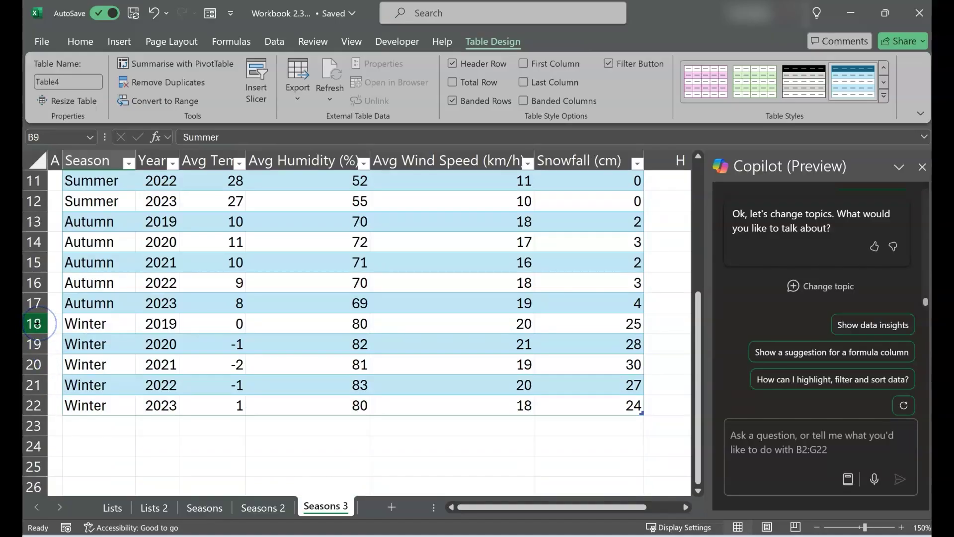
pyautogui.click(36, 323)
pyautogui.rightClick(36, 325)
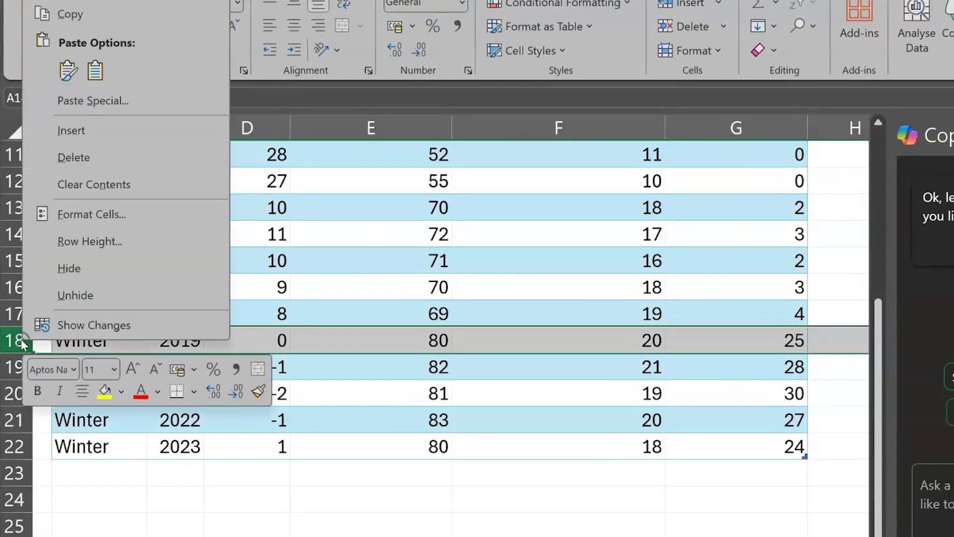
pyautogui.click(40, 129)
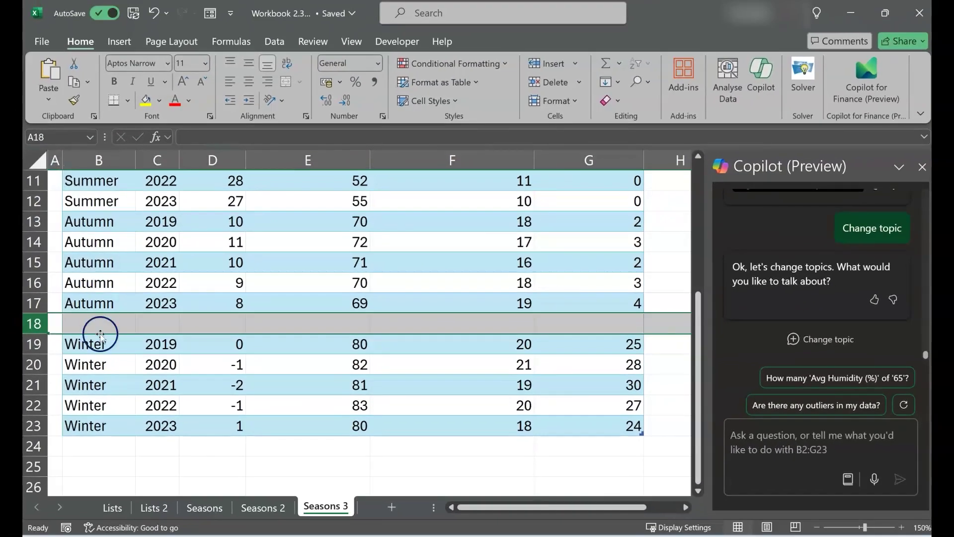
pyautogui.click(107, 355)
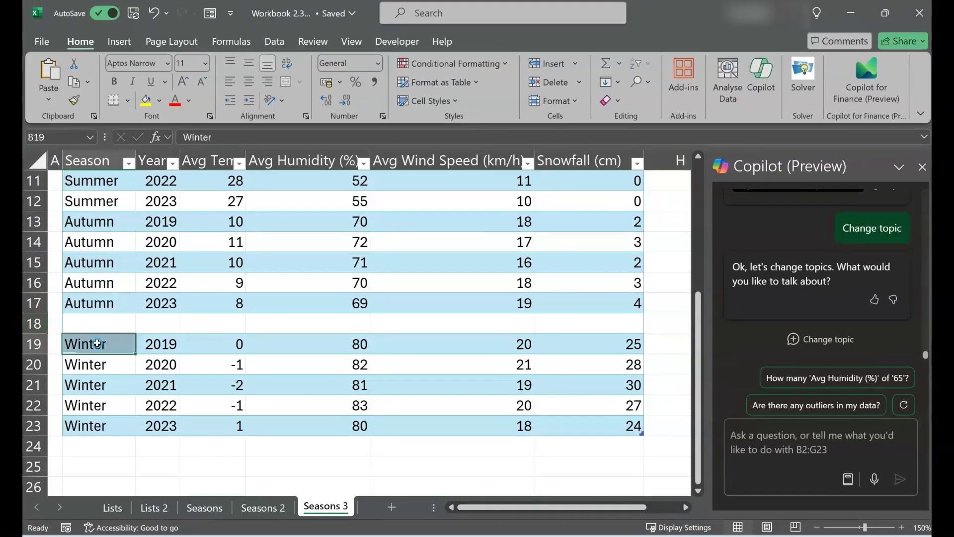
pyautogui.click(89, 325)
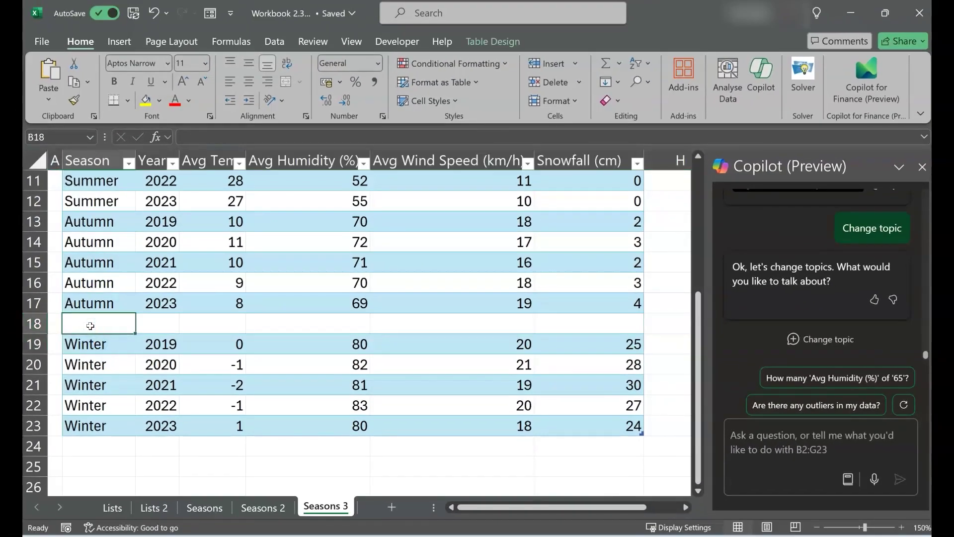
# Step: Insert a second blank row at row 18, between the Autumn and Winter records
pyautogui.rightClick(28, 328)
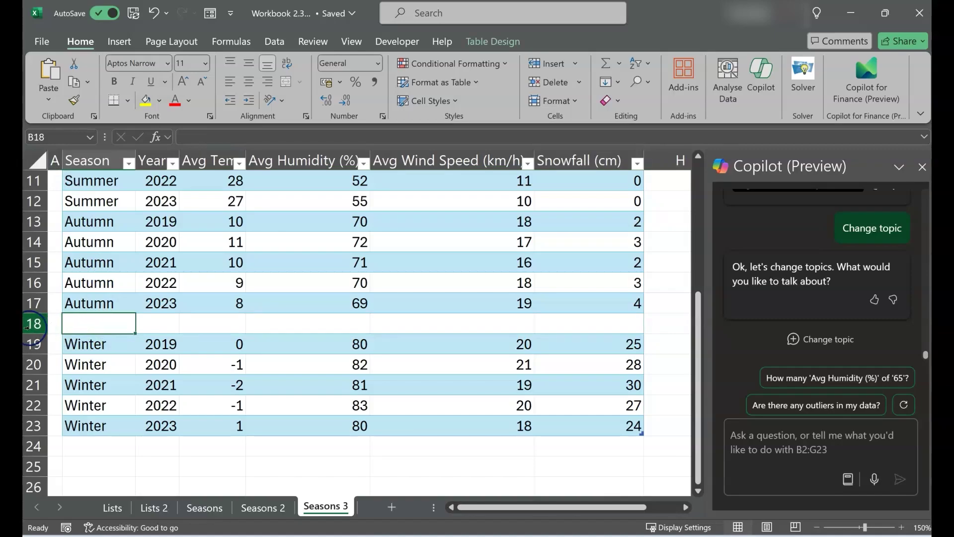
pyautogui.click(27, 327)
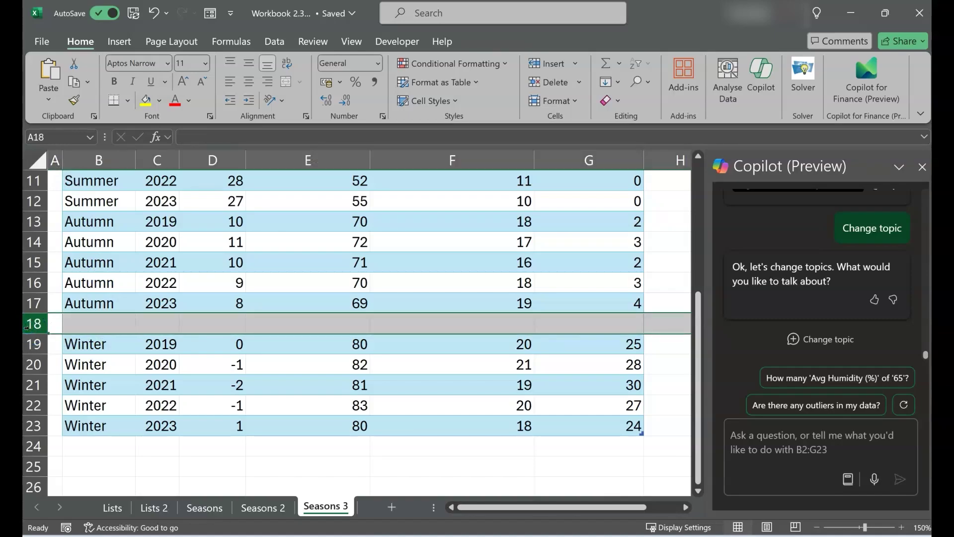
pyautogui.hotkey('ctrl', 'shift', '+')
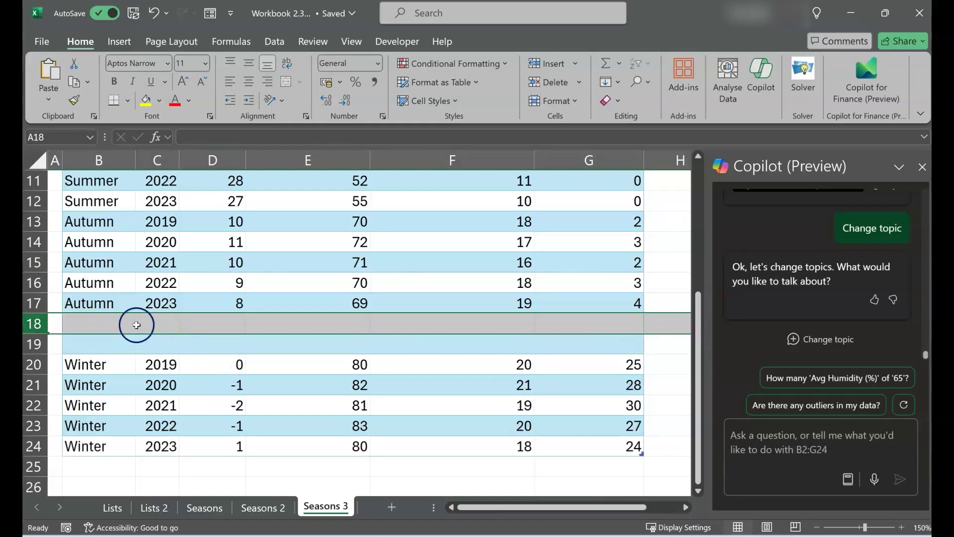
pyautogui.click(121, 321)
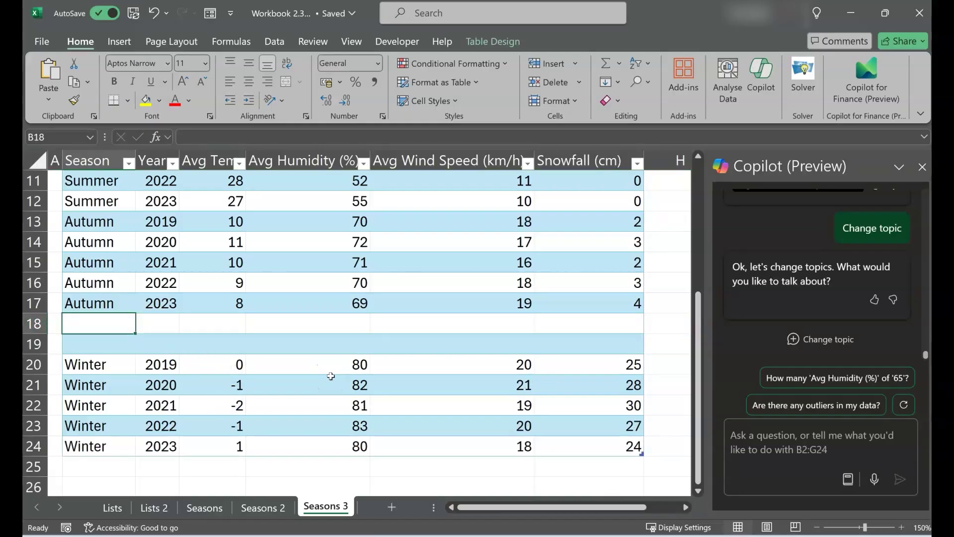
# Step: Insert a blank table column between the Year and Avg Temperature columns and select its header cell
pyautogui.click(217, 162)
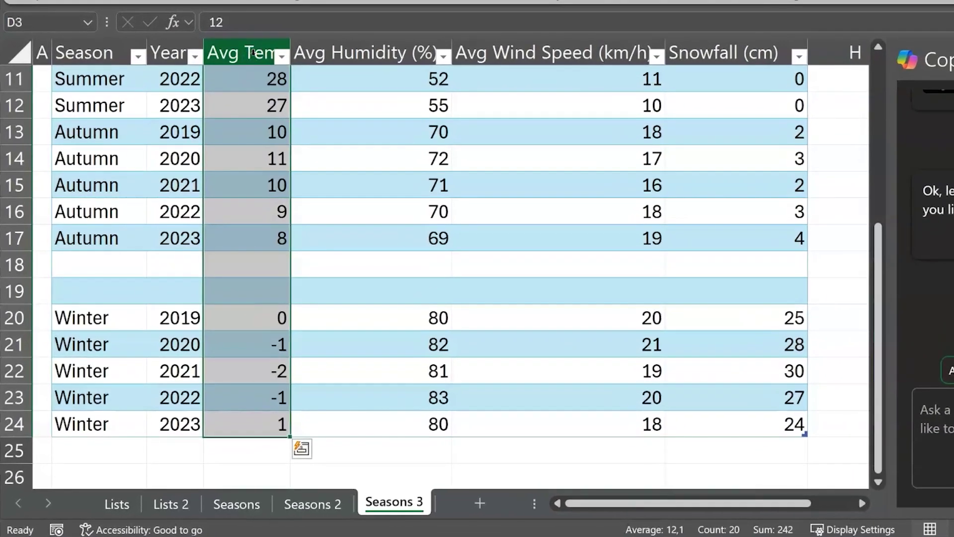
pyautogui.rightClick(216, 162)
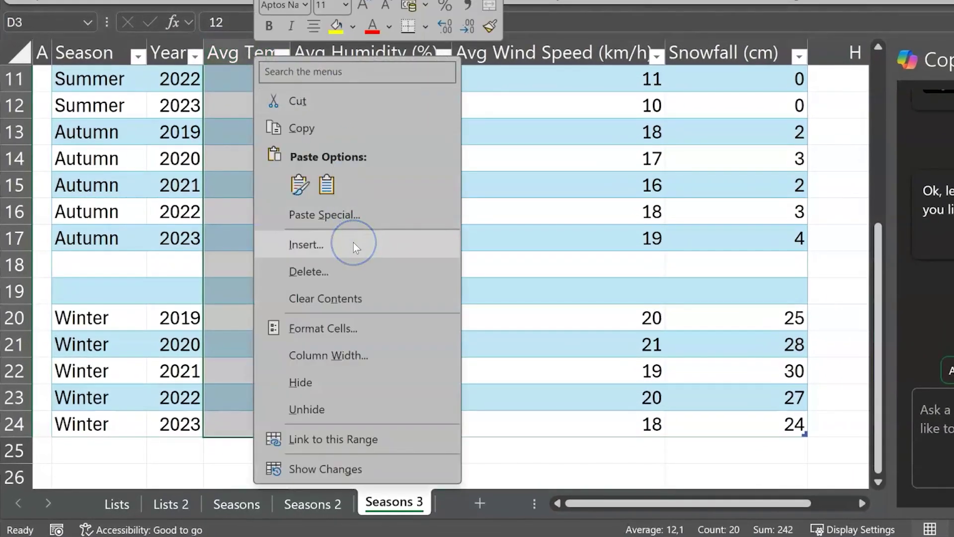
pyautogui.click(337, 194)
pyautogui.click(234, 62)
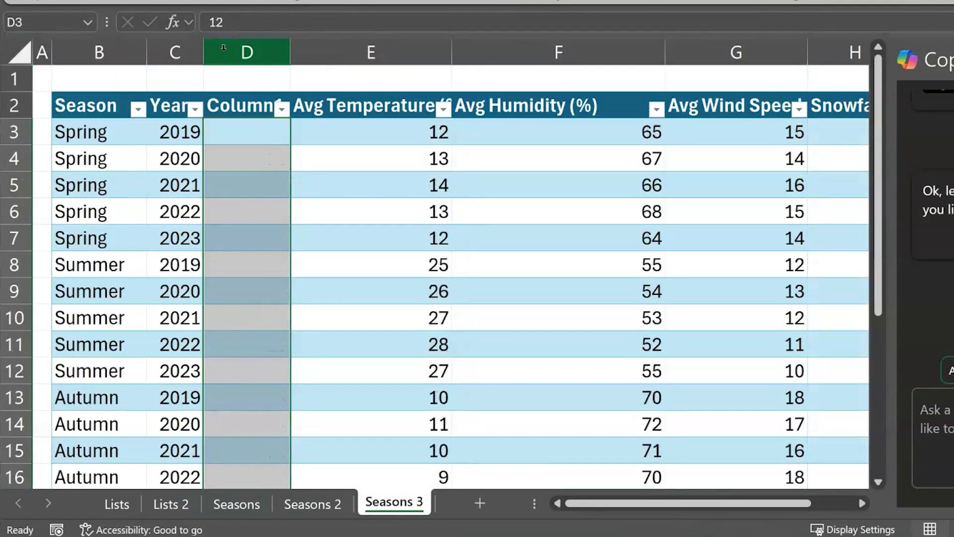
pyautogui.click(252, 45)
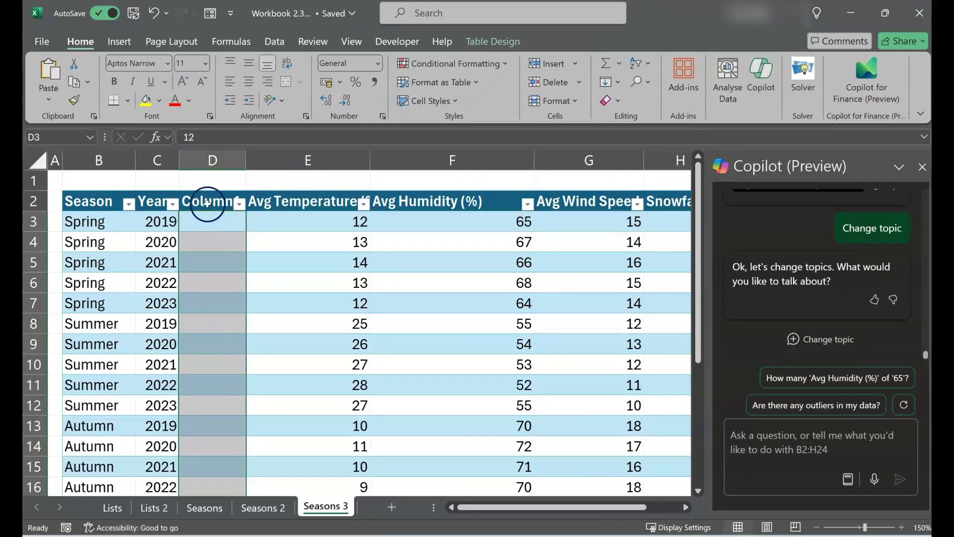
pyautogui.click(212, 190)
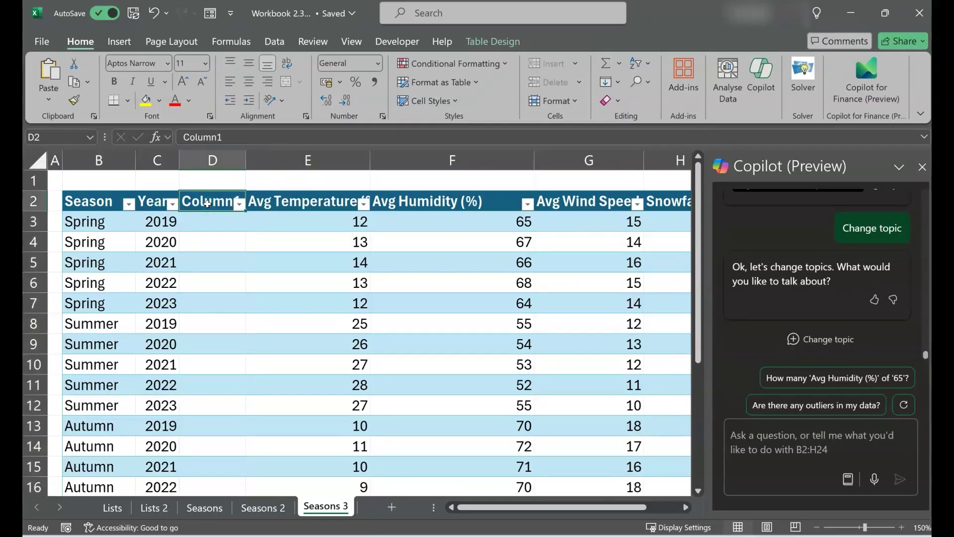
# Step: Undo the column insertion and both blank row insertions above the Winter 2019 record
pyautogui.hotkey('ctrl', 'z')
pyautogui.hotkey('ctrl', 'z')
pyautogui.hotkey('ctrl', 'z')
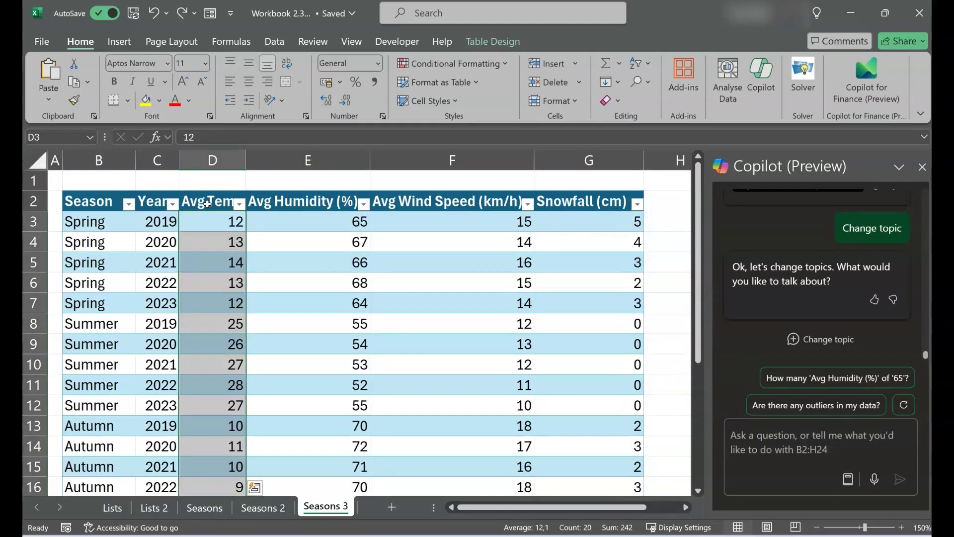
pyautogui.scroll(4, 193, 297)
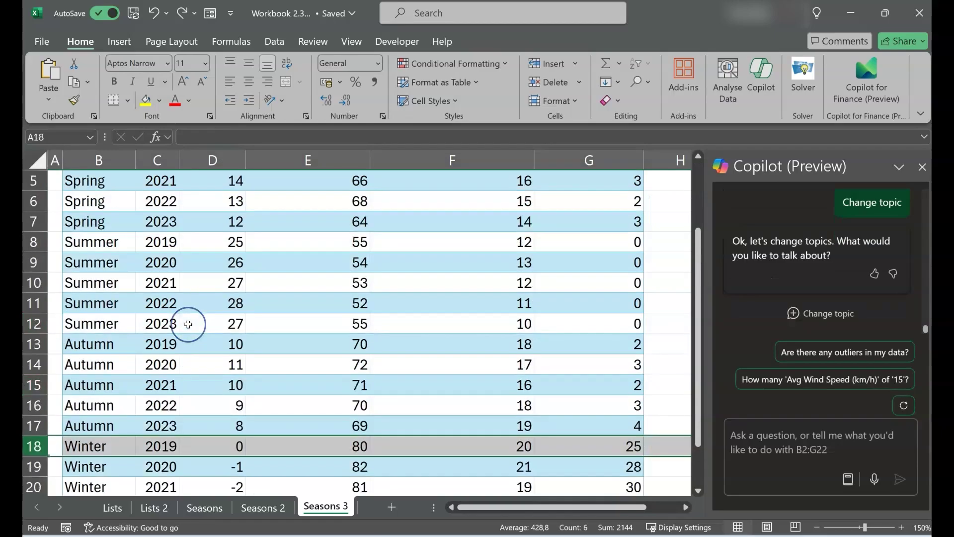
# Step: Apply the table style with a black header and grey banded rows to the seasons table
pyautogui.click(95, 202)
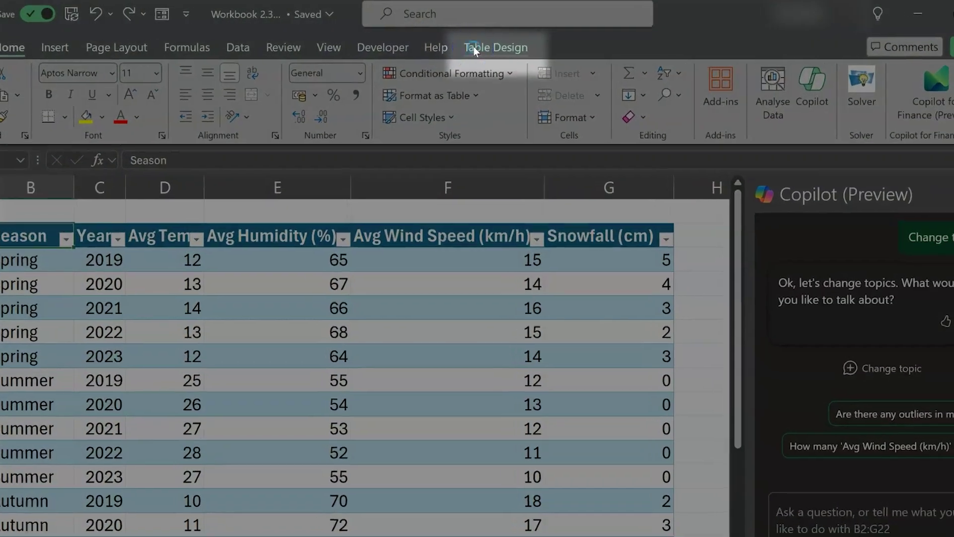
pyautogui.click(493, 41)
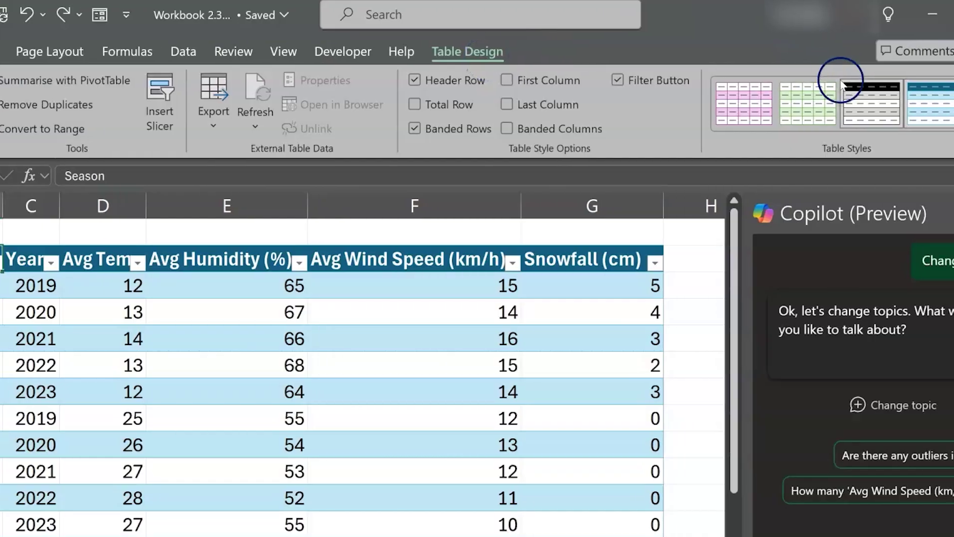
pyautogui.click(779, 104)
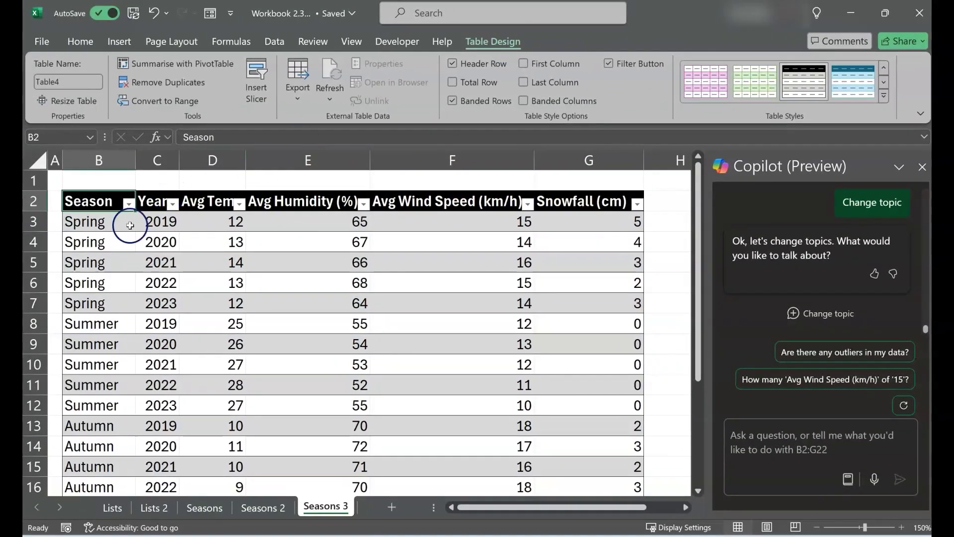
pyautogui.click(130, 226)
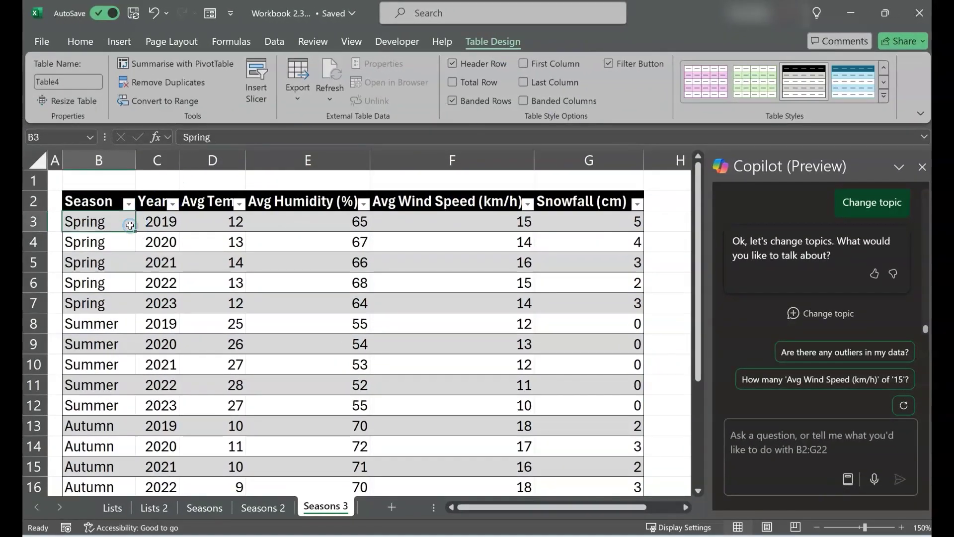
pyautogui.click(113, 180)
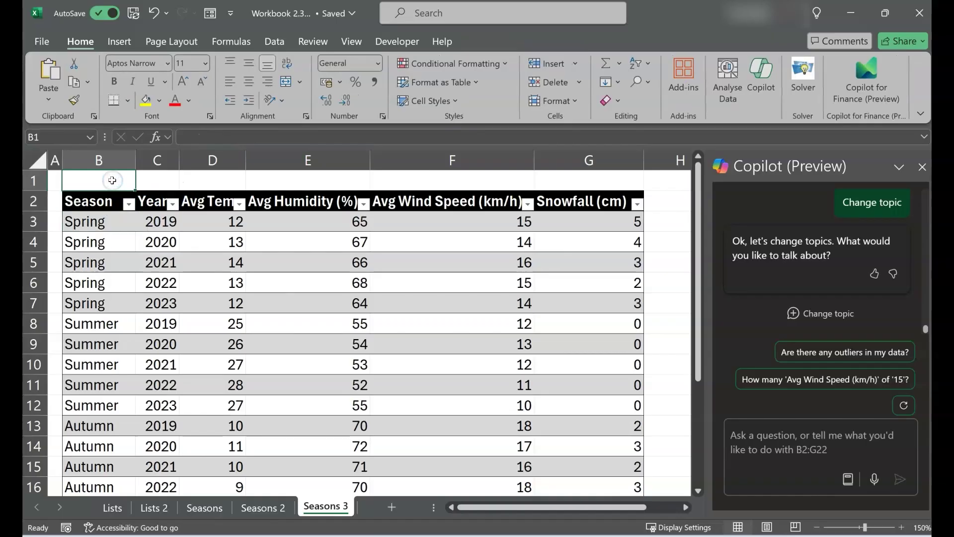
# Step: With a table cell selected, ask Copilot "what is the average temperature per season"
pyautogui.click(119, 217)
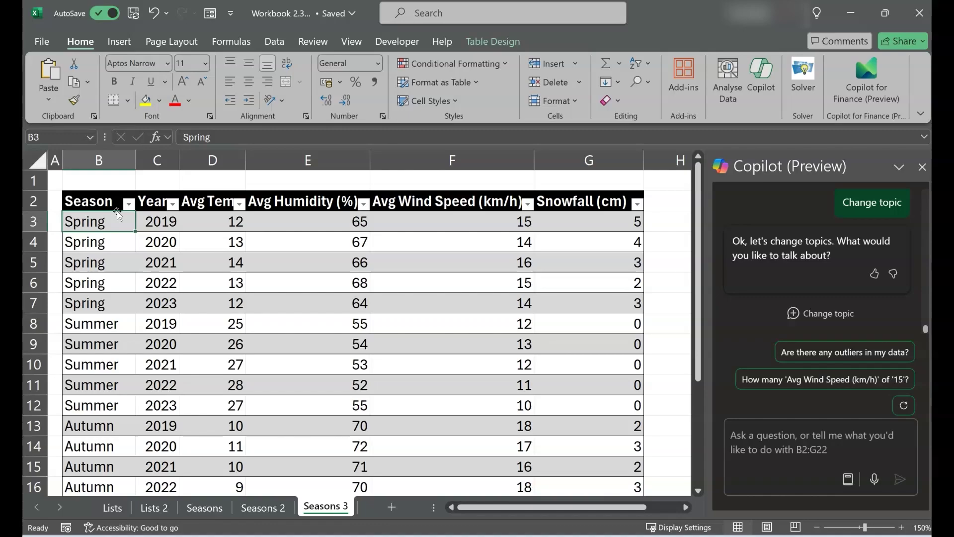
pyautogui.click(770, 434)
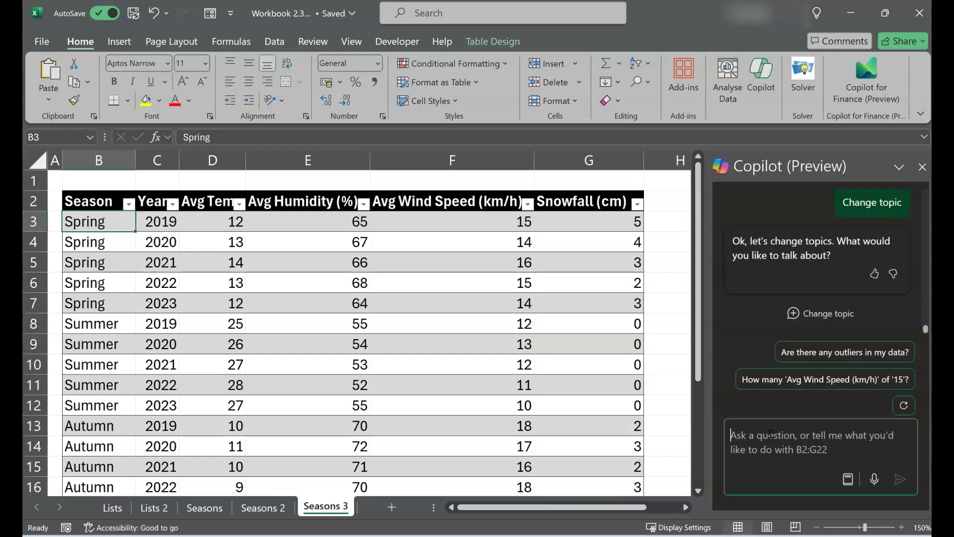
pyautogui.write('what is the average temperature per season')
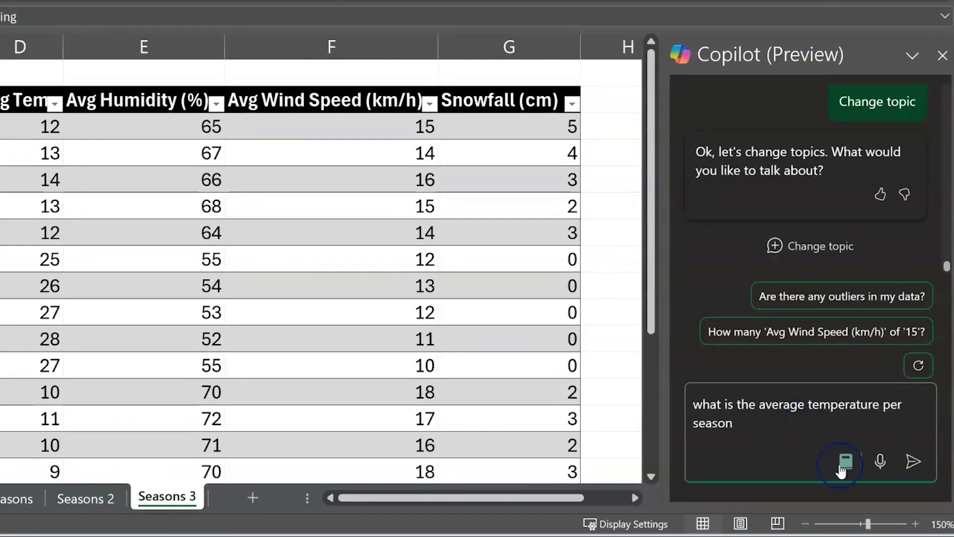
pyautogui.click(913, 461)
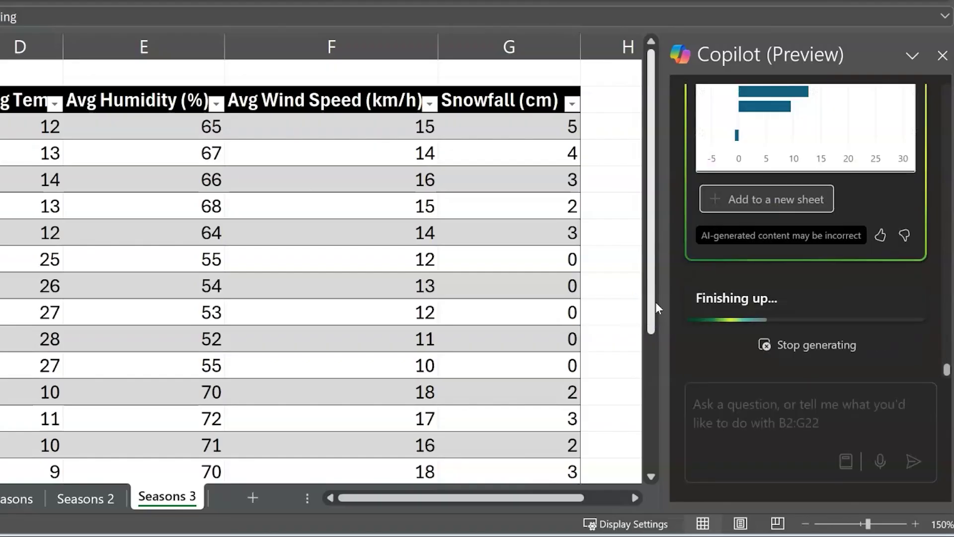
pyautogui.click(881, 245)
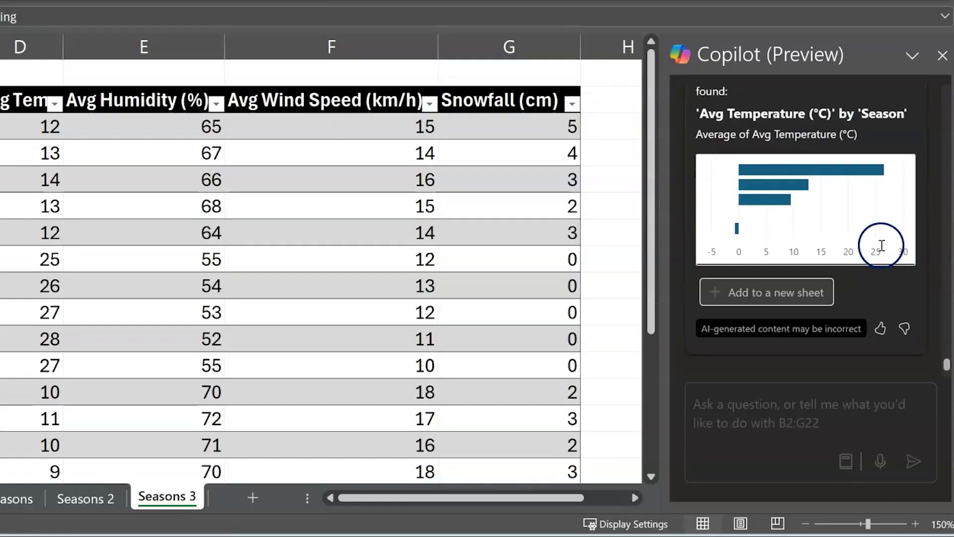
# Step: Ask Copilot "which season has the strongest wind"
pyautogui.click(783, 400)
pyautogui.write('which sse')
pyautogui.press('BackSpace')
pyautogui.press('BackSpace')
pyautogui.write('ea')
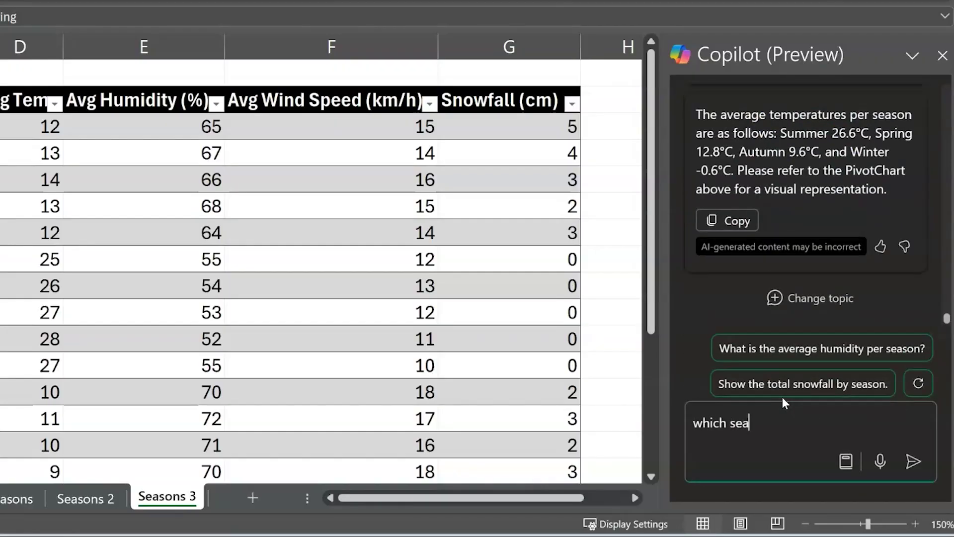
pyautogui.write('son has the stronges')
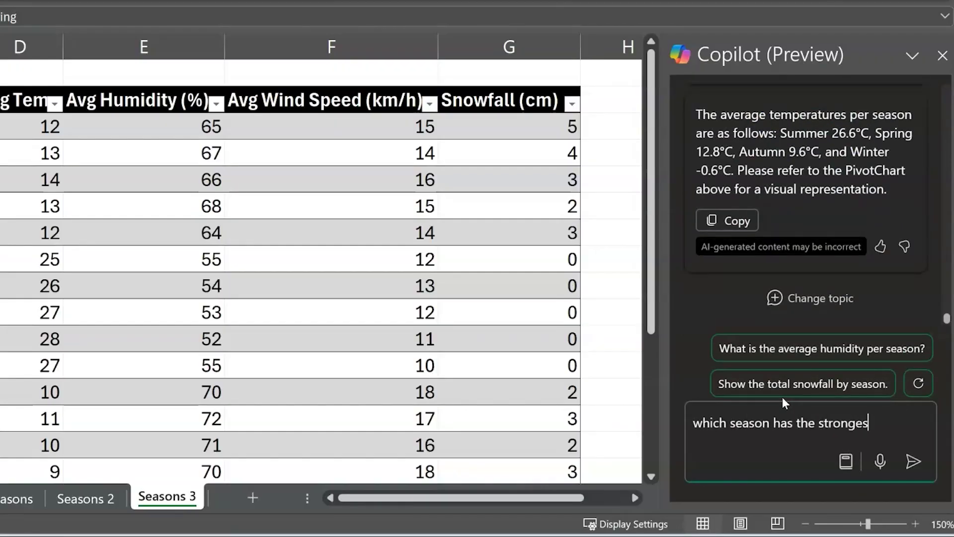
pyautogui.write('t wind')
pyautogui.press('Return')
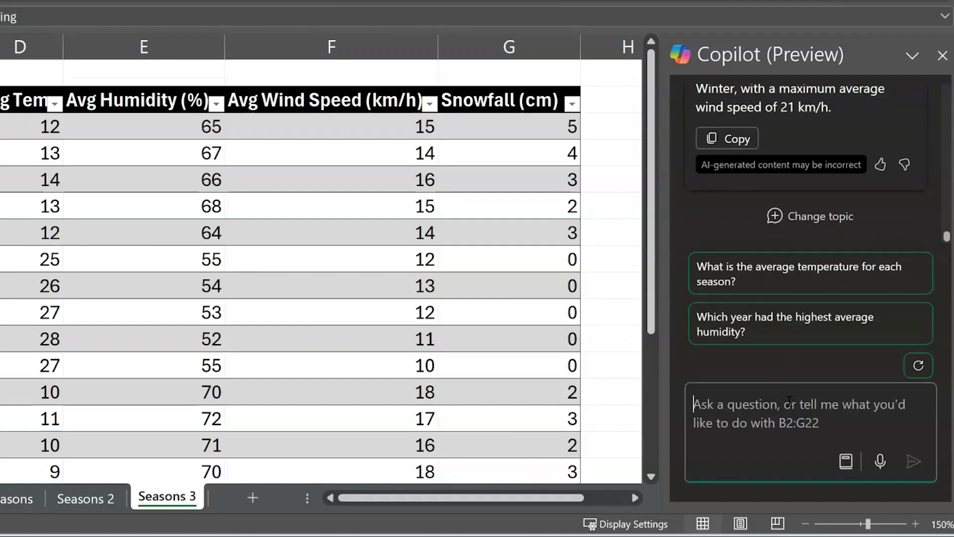
# Step: Ask Copilot to "highlight the top 5 days with the highest humidity" and apply its proposed formatting to the table
pyautogui.write('highlight the top 5 days with ')
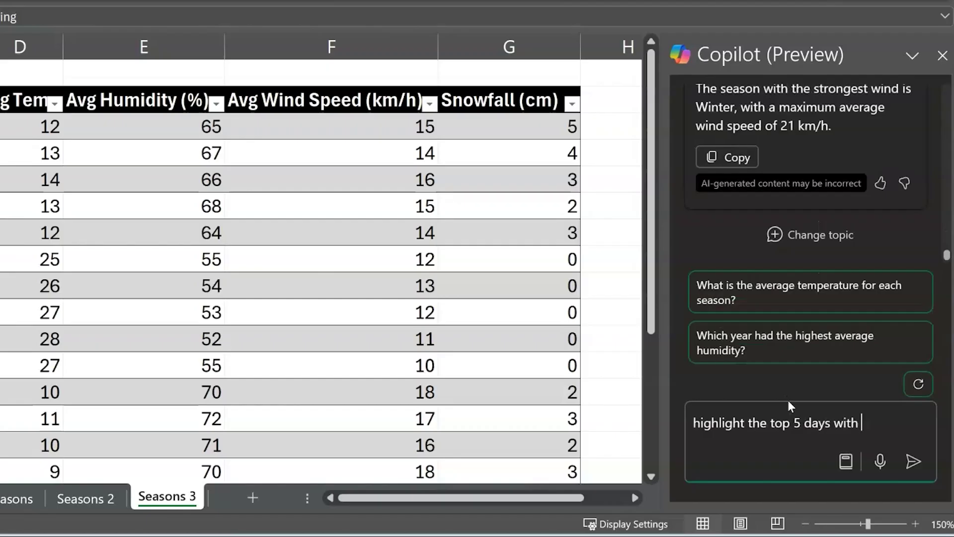
pyautogui.write('the highest humid')
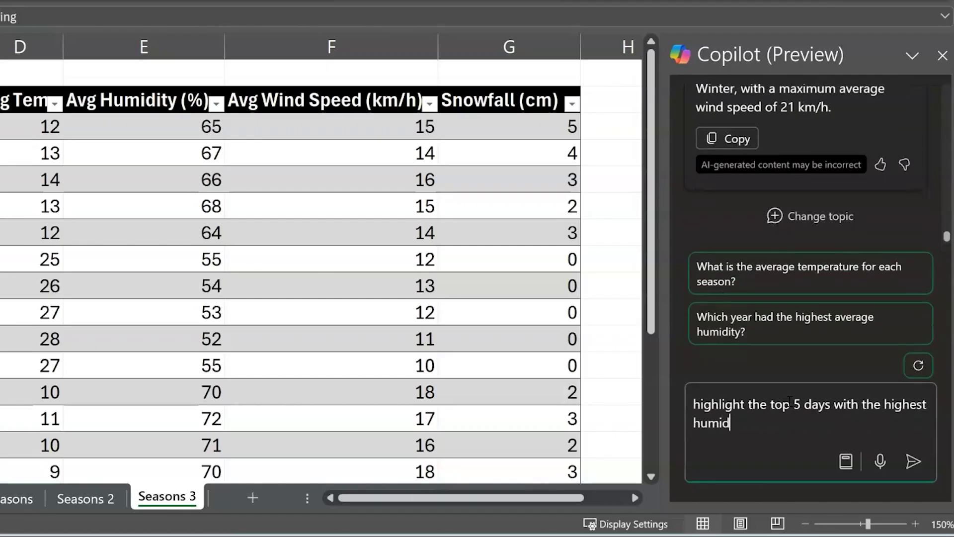
pyautogui.write('ity')
pyautogui.press('Return')
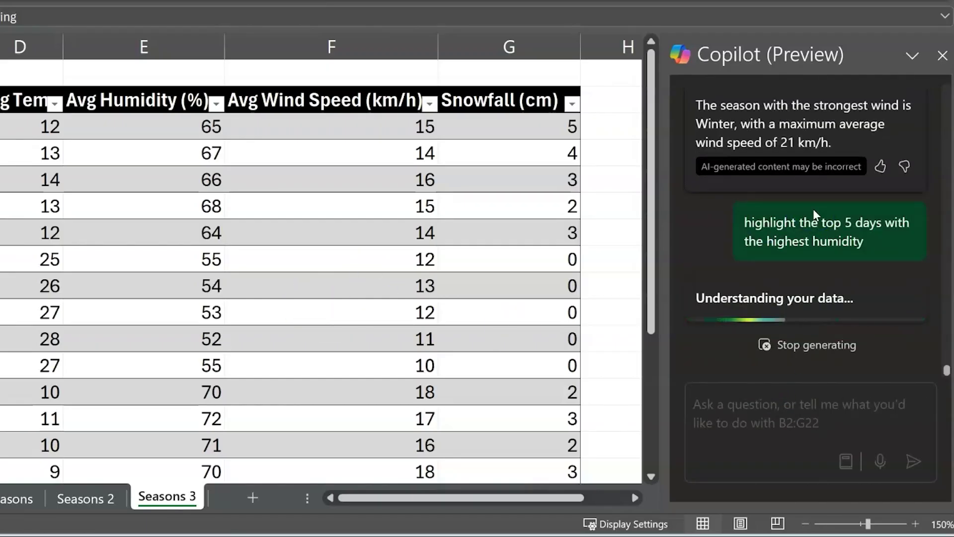
pyautogui.click(732, 134)
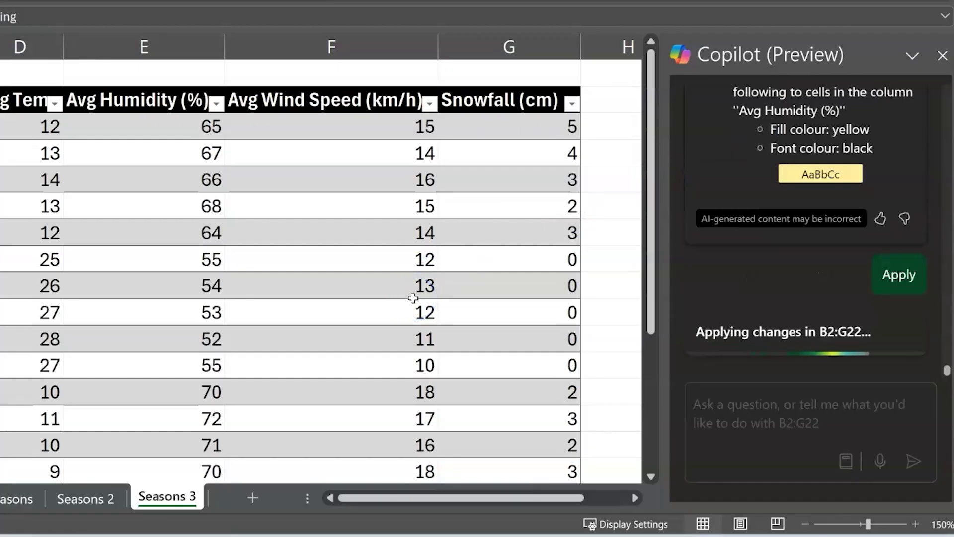
pyautogui.scroll(-3, 259, 341)
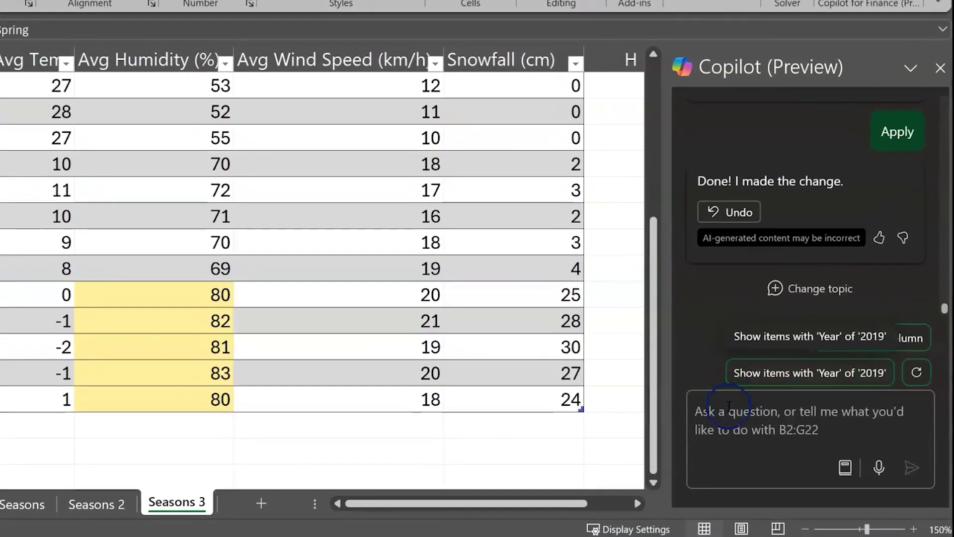
# Step: Ask Copilot to "summarise the average snowfall in cm into a pie chart"
pyautogui.click(757, 431)
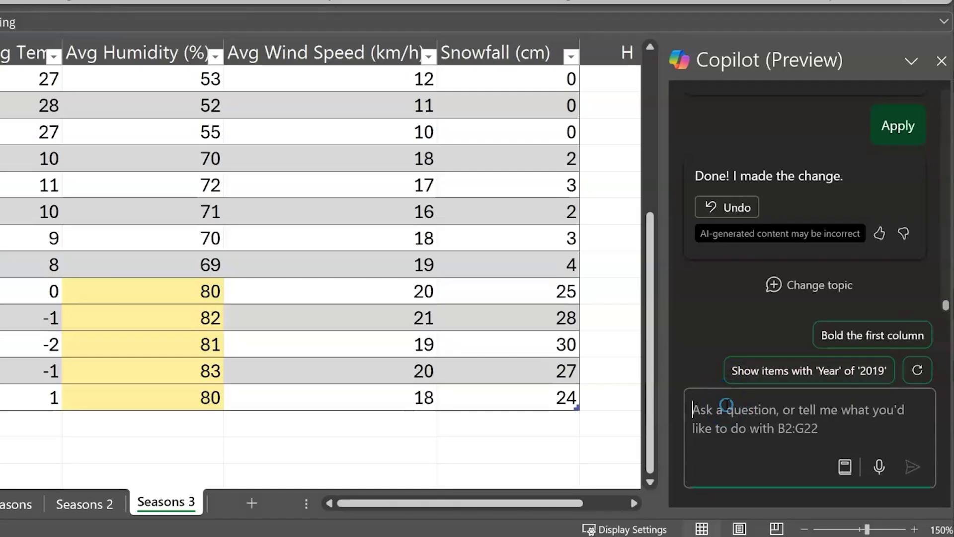
pyautogui.write('summarise the average snowfall in cm into a pie chart')
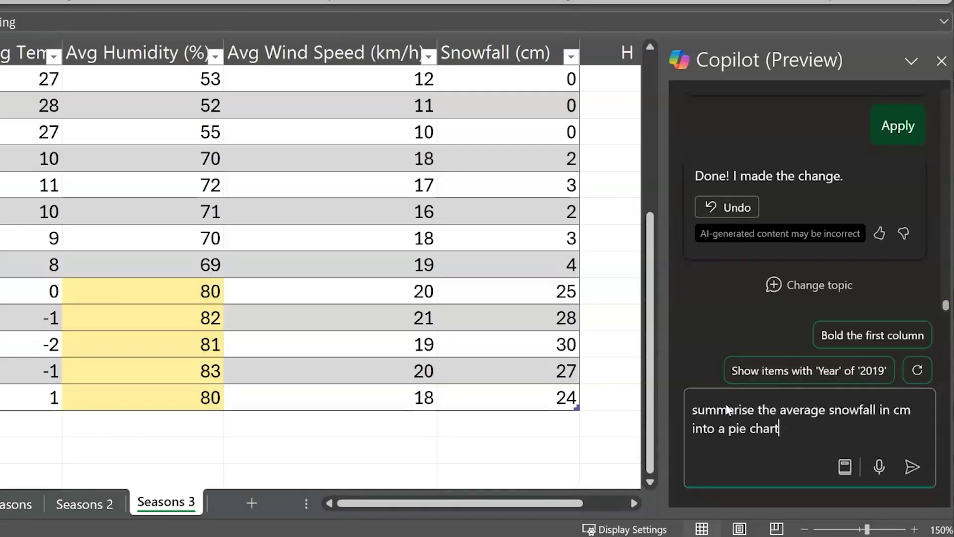
pyautogui.click(912, 466)
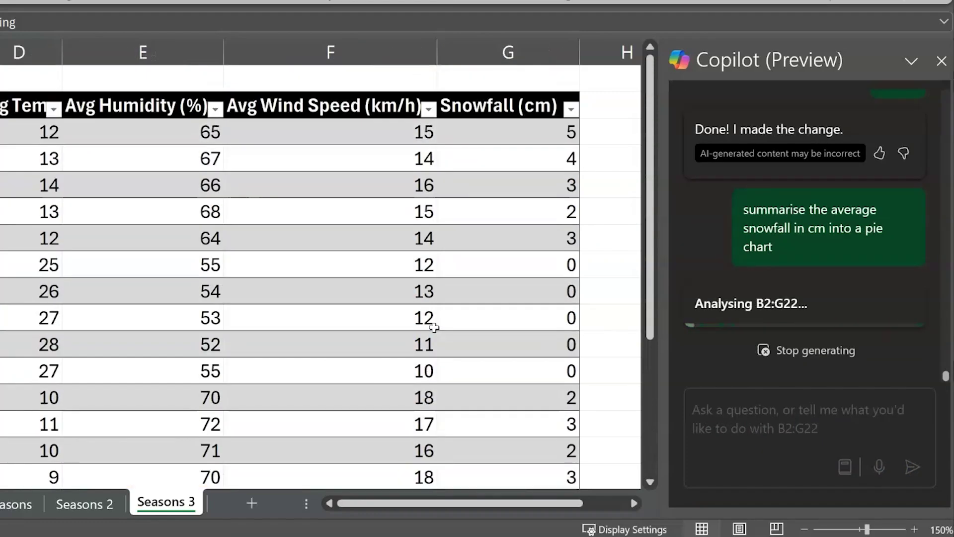
# Step: Review the snowfall pie chart in Copilot's answer and add it to a new sheet
pyautogui.click(496, 171)
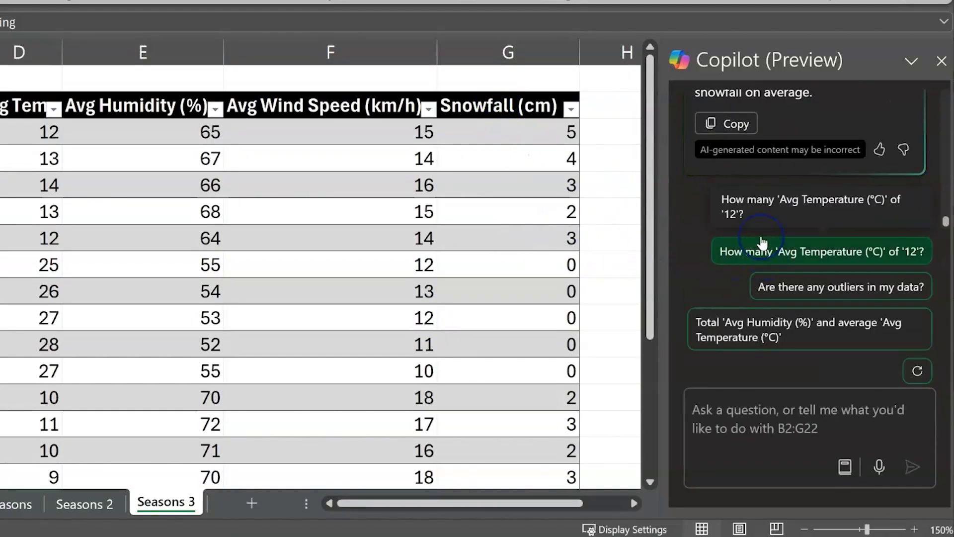
pyautogui.scroll(5, 817, 144)
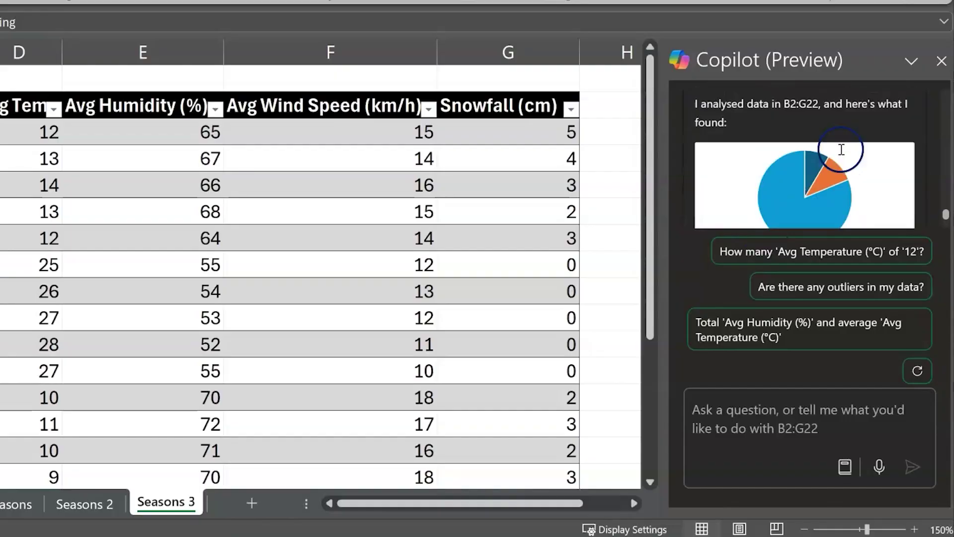
pyautogui.scroll(-2, 786, 189)
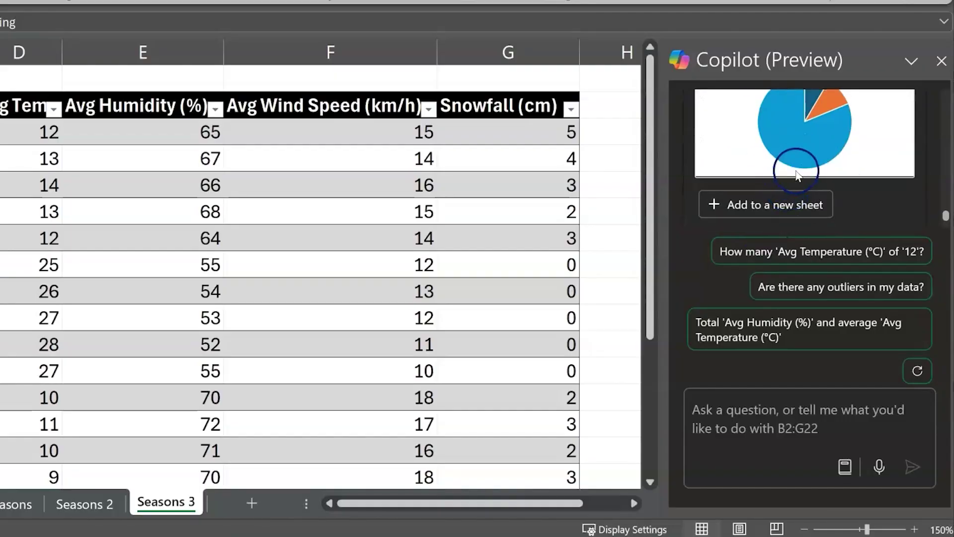
pyautogui.click(785, 201)
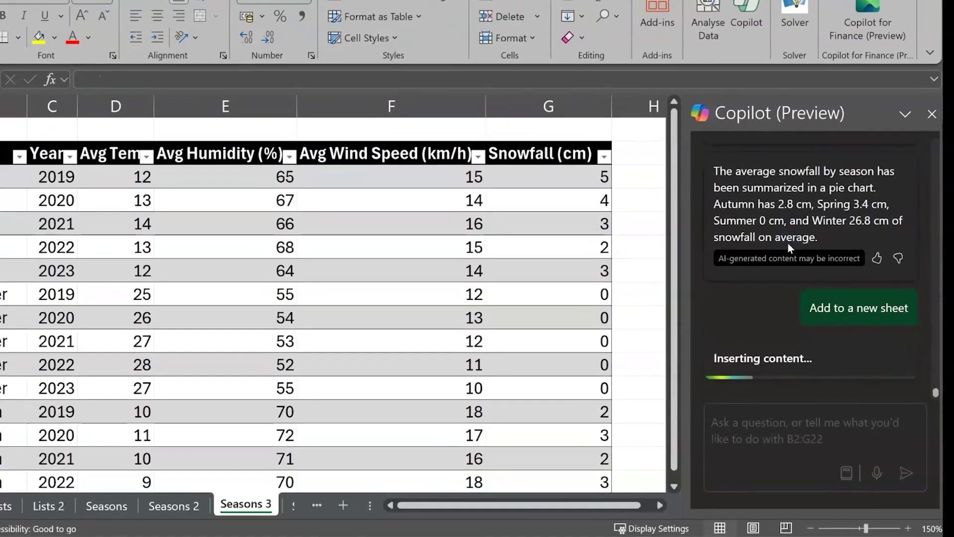